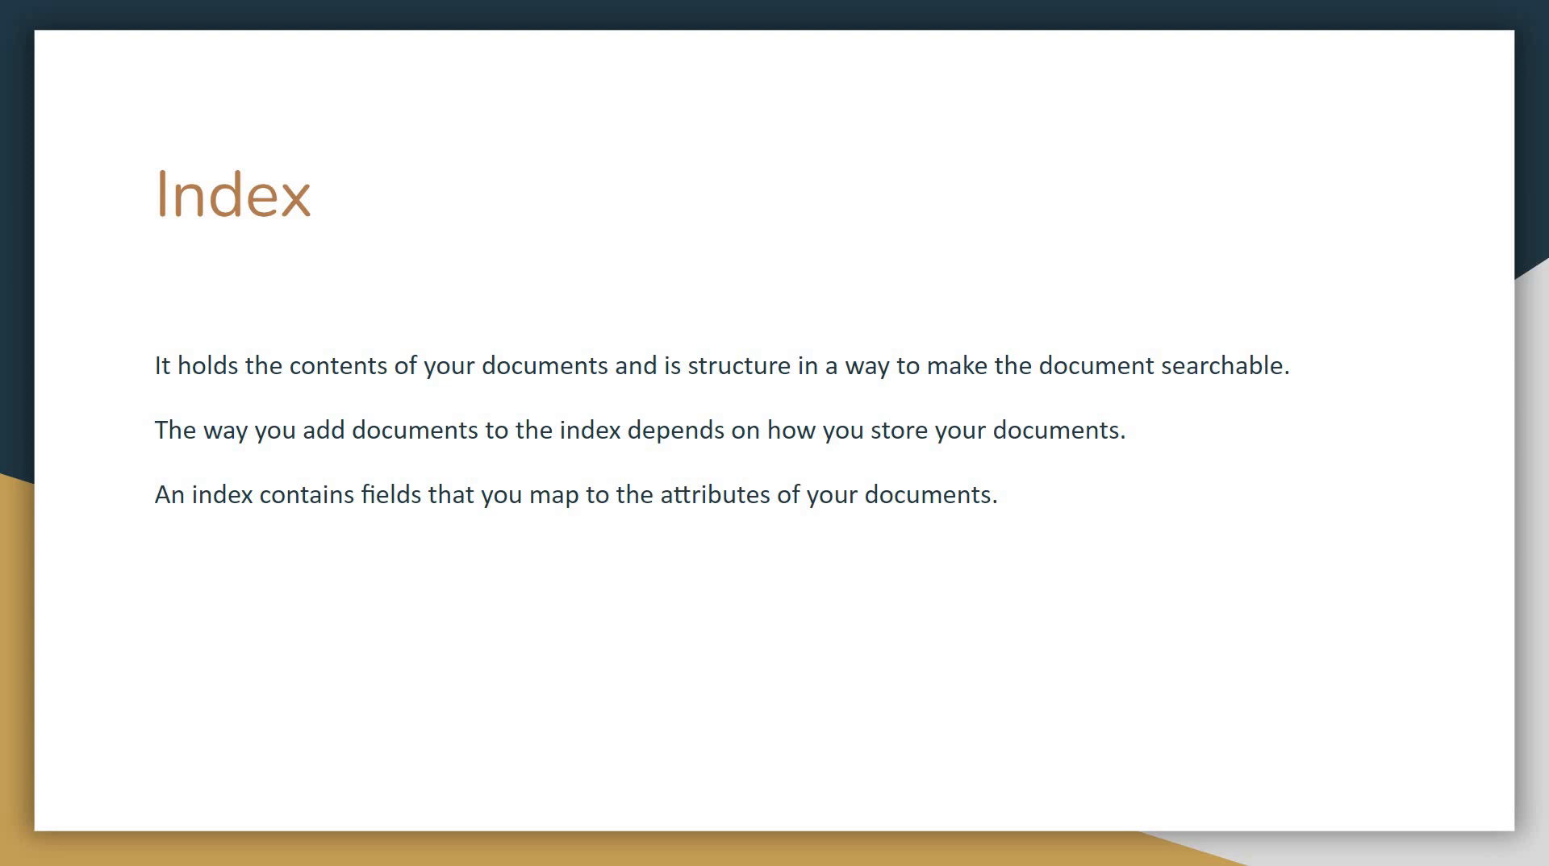
Switch to the Amazon Kendra console, start a new index and name it sample-indx.
{"action": "key", "text": "alt+Tab"}
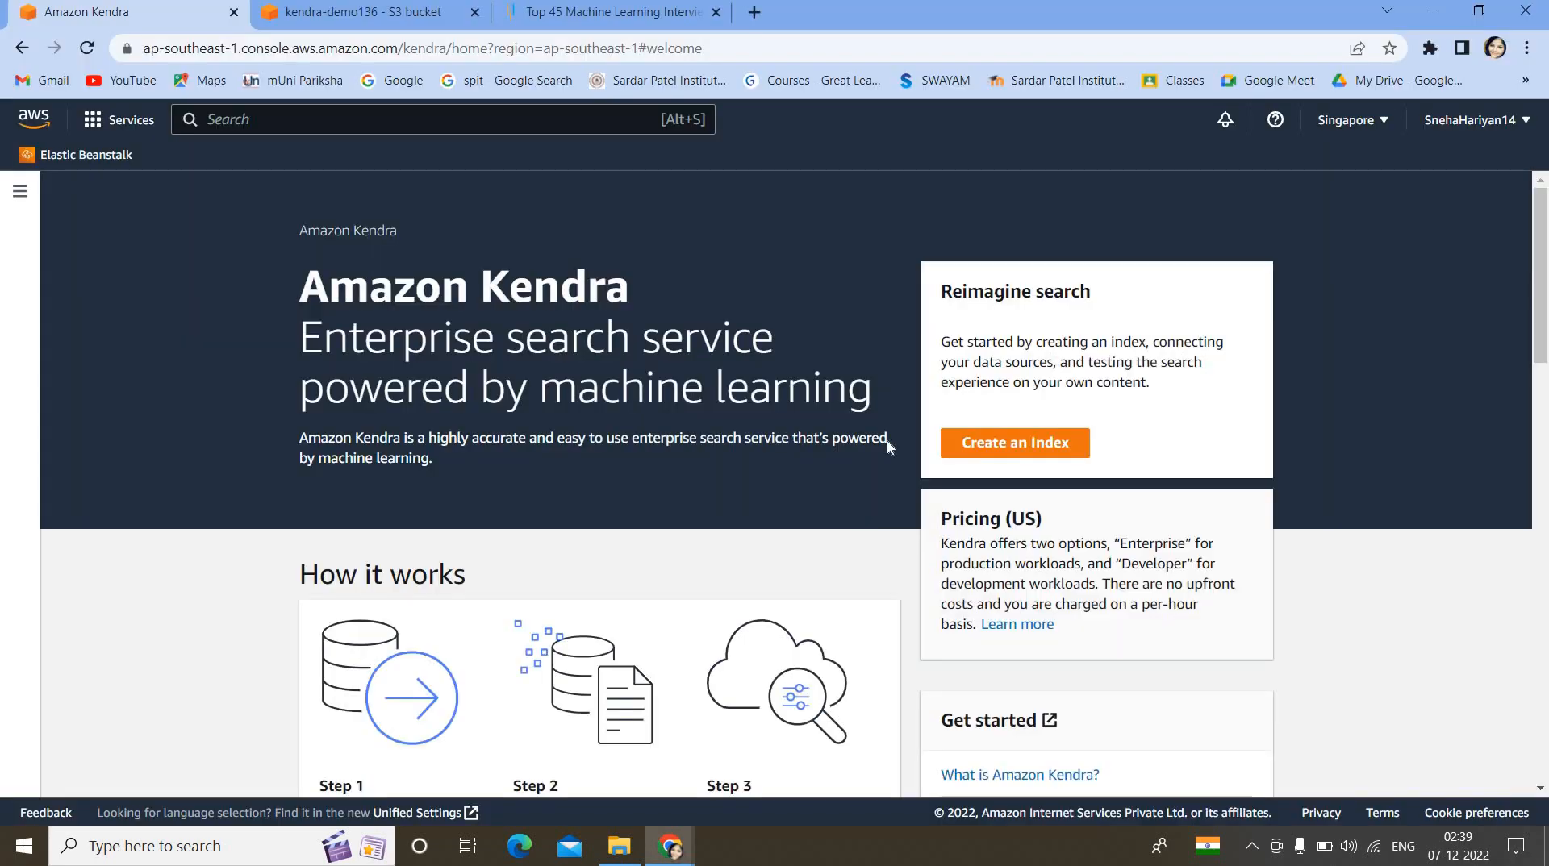
{"action": "left_click", "coordinate": [1047, 456]}
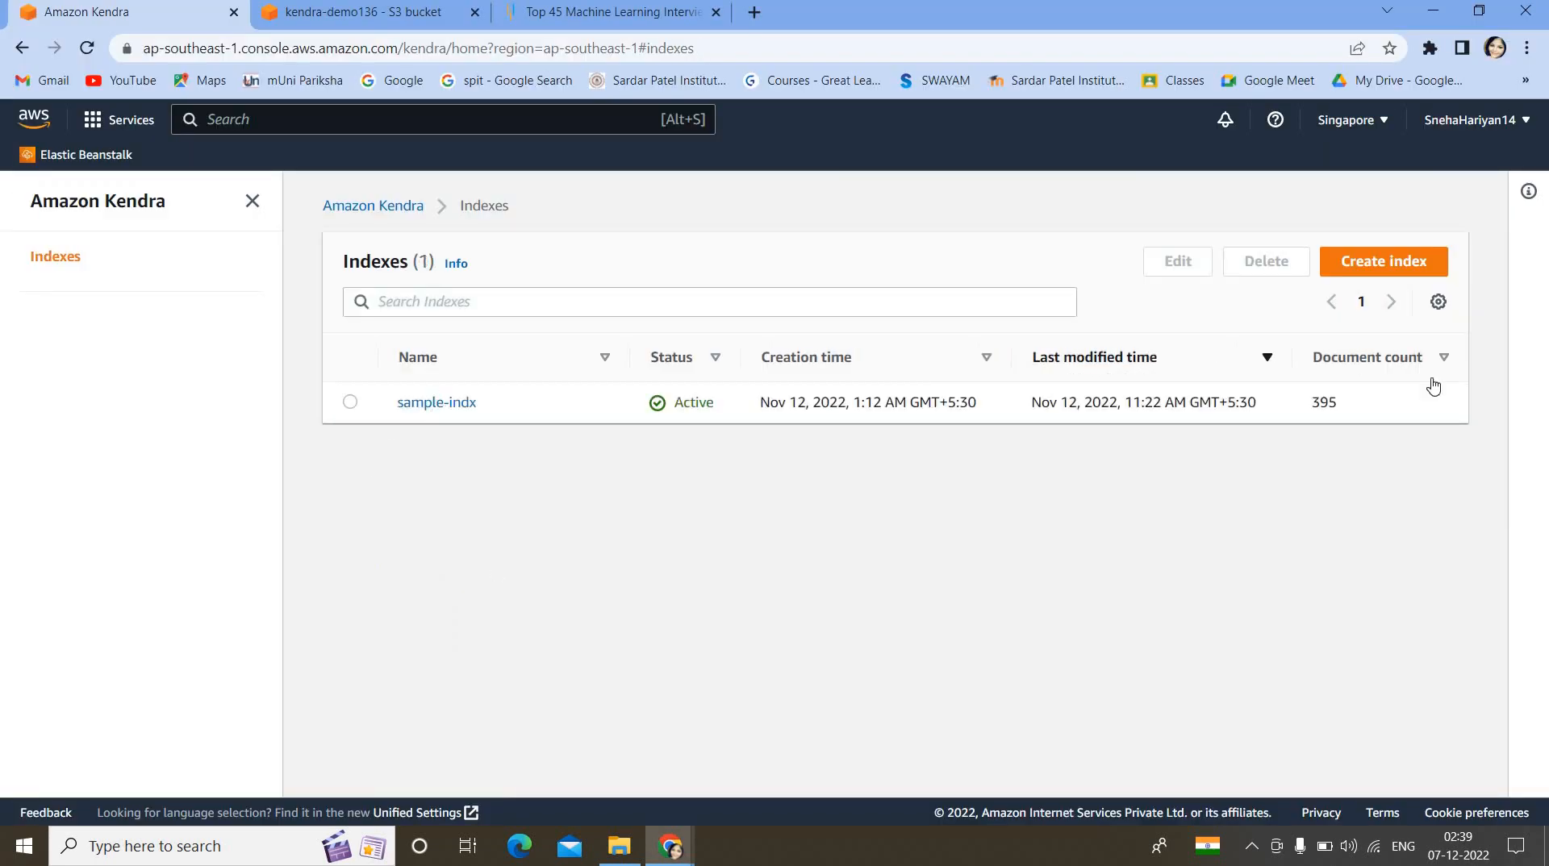
{"action": "left_click", "coordinate": [1372, 263]}
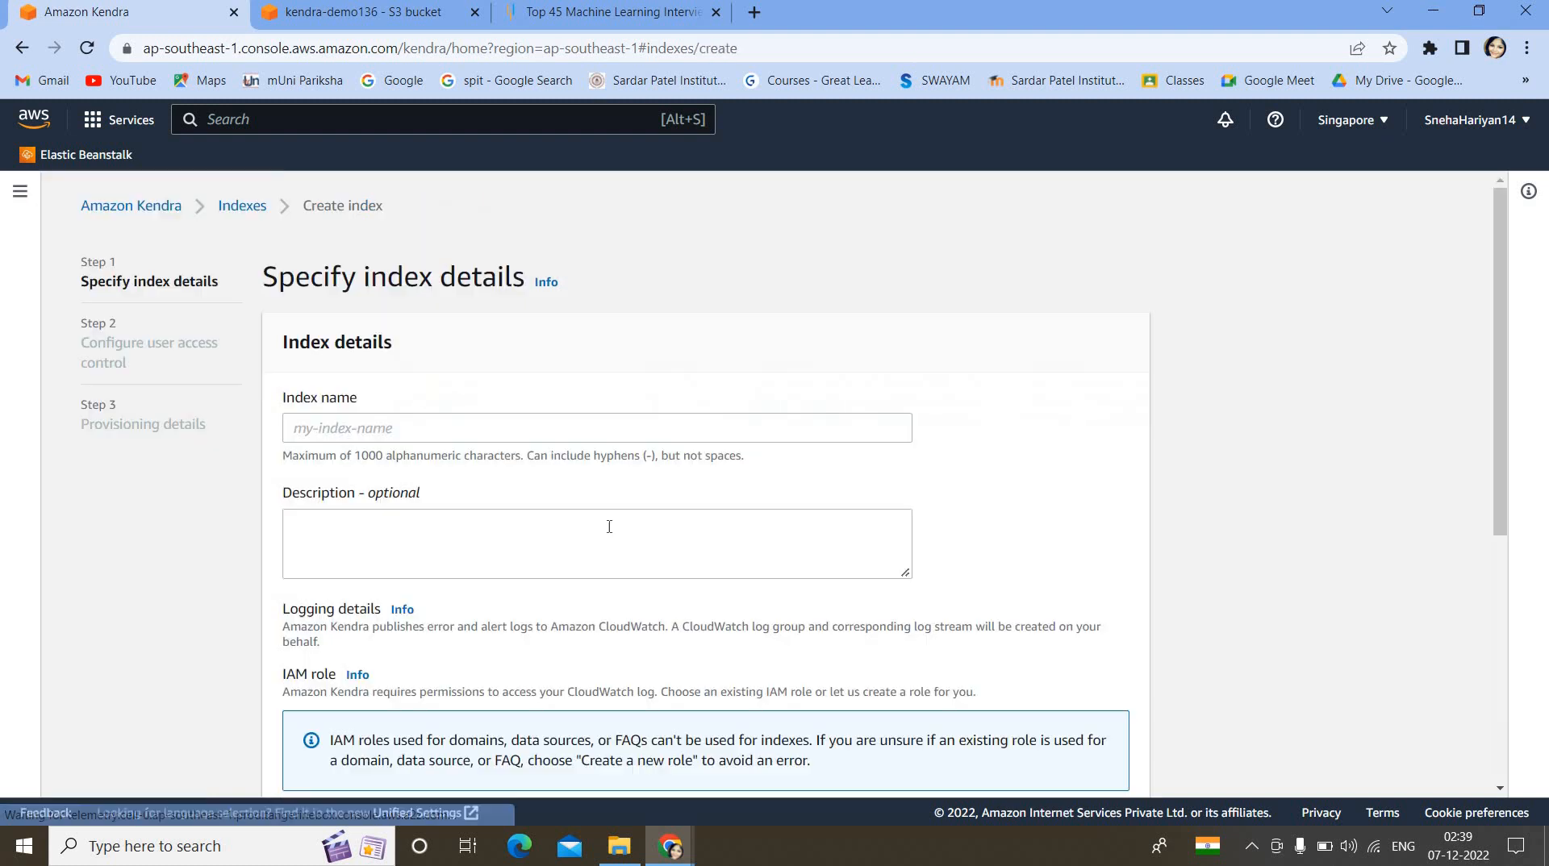
{"action": "left_click", "coordinate": [503, 425]}
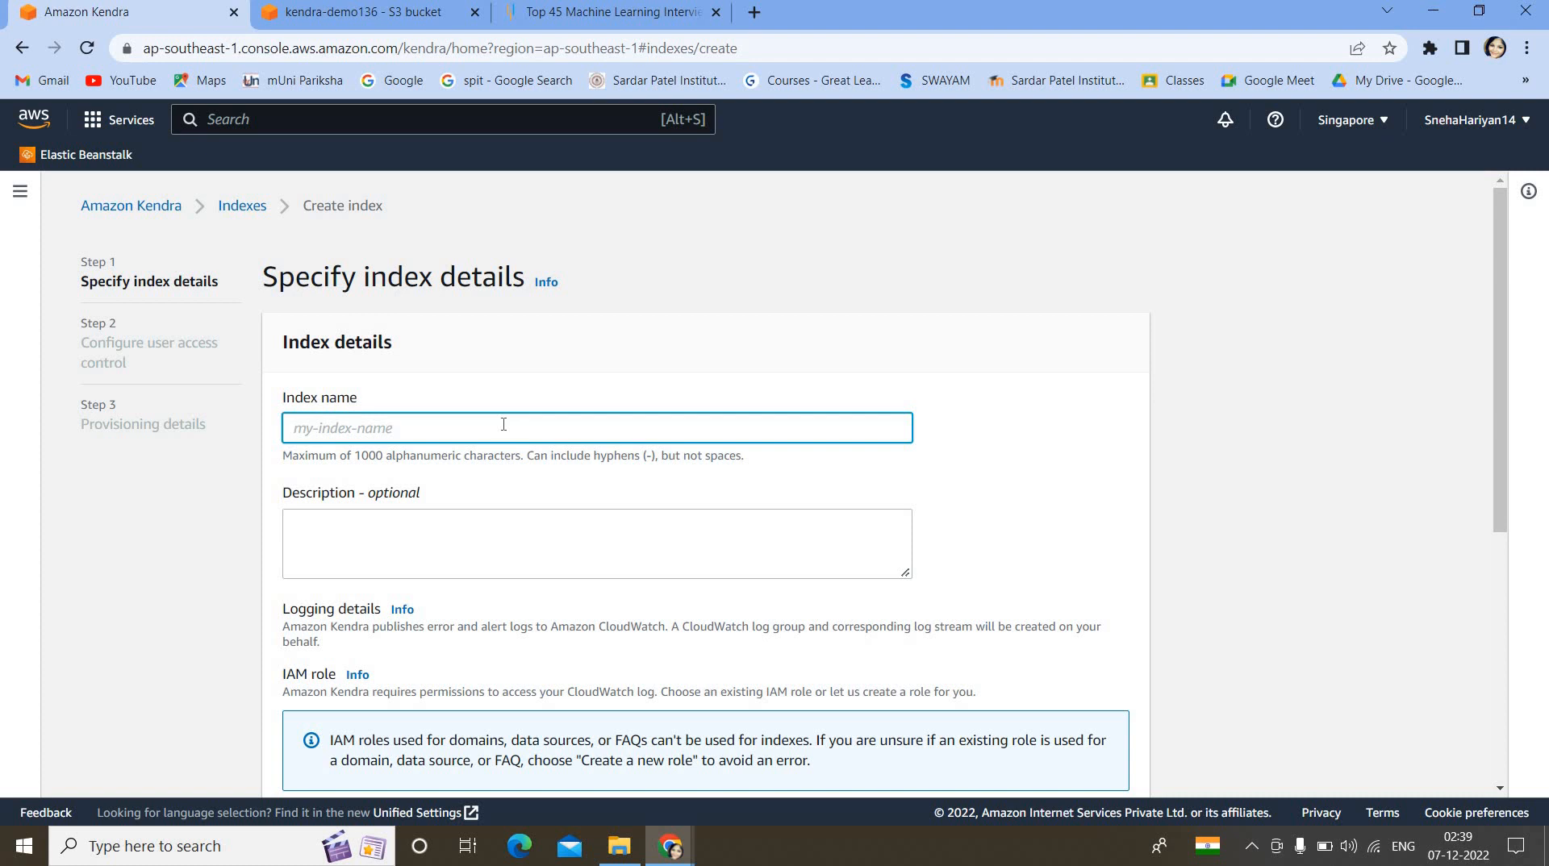
{"action": "type", "text": "sample-indx"}
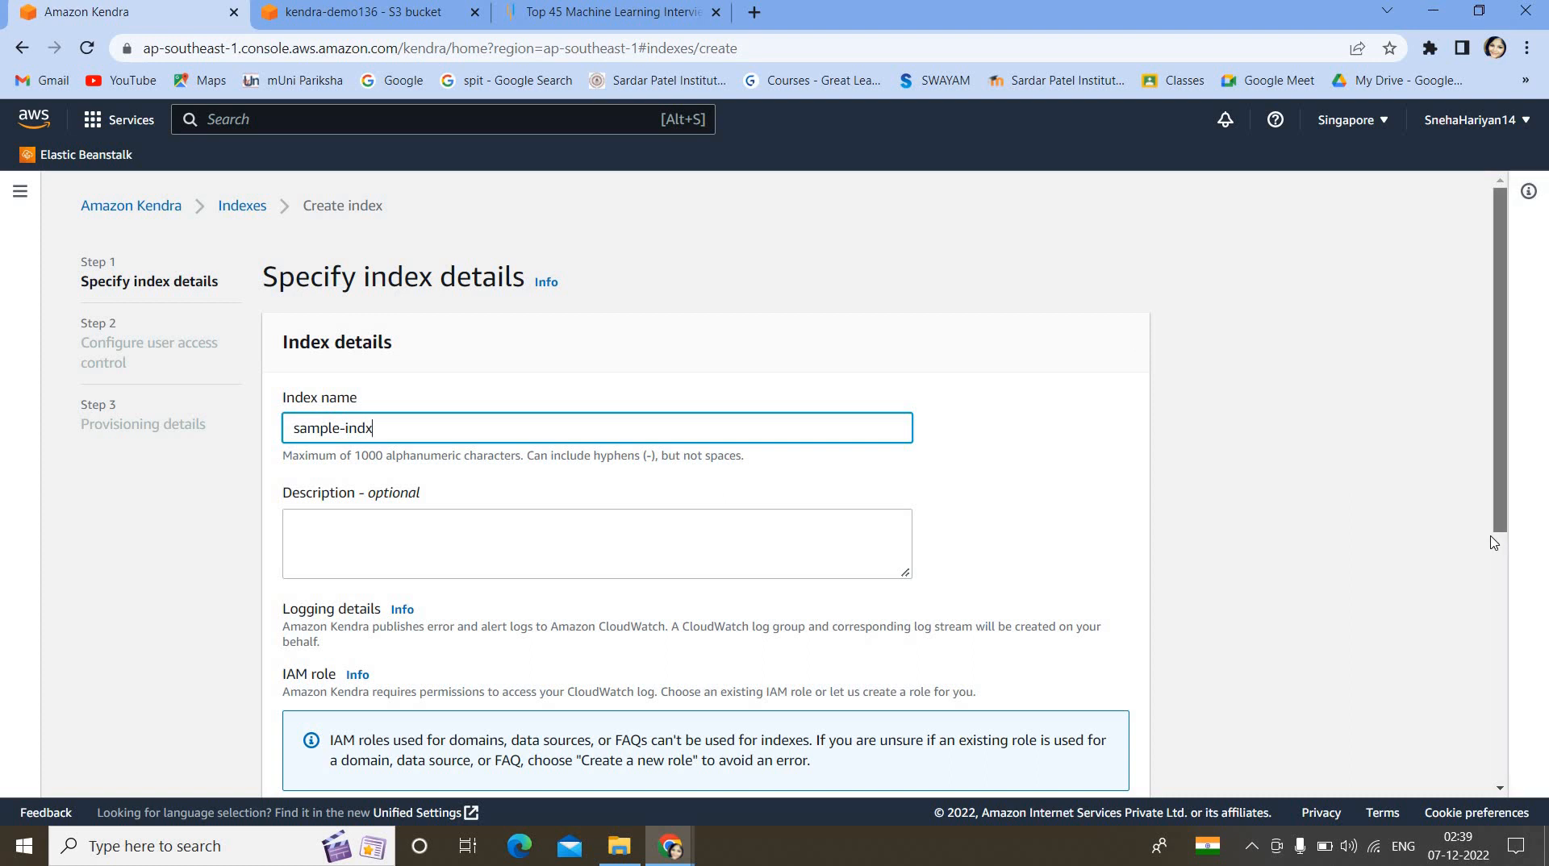
Create a new IAM role for the index with the name suffix kendra1 and proceed through the default access control settings to provisioning.
{"action": "scroll", "coordinate": [1494, 542], "scroll_direction": "down", "scroll_amount": 4}
{"action": "left_click", "coordinate": [689, 505]}
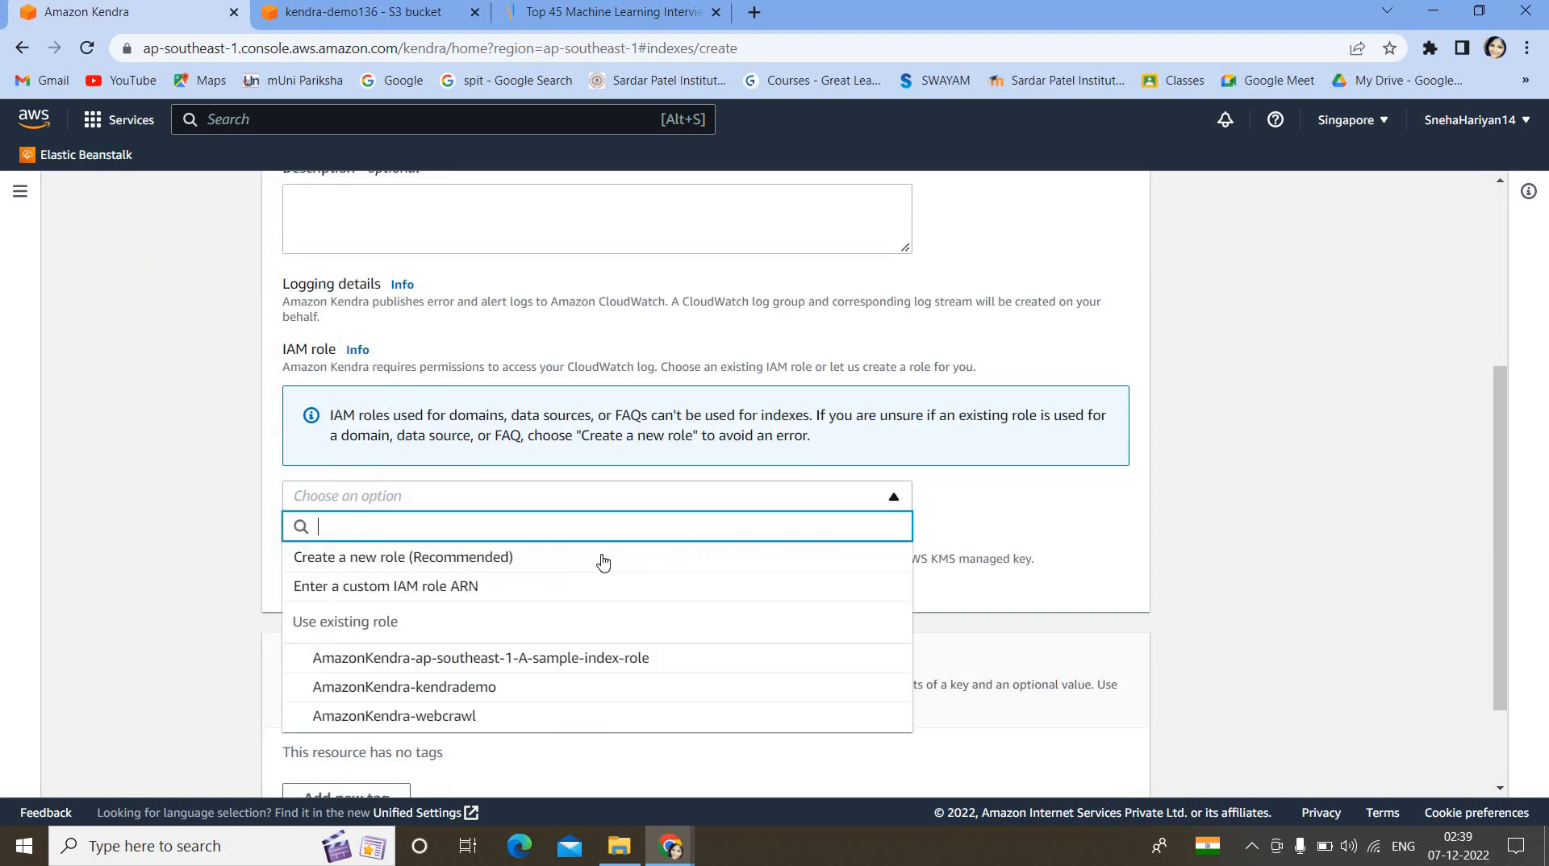
{"action": "left_click", "coordinate": [602, 555]}
{"action": "left_click", "coordinate": [518, 594]}
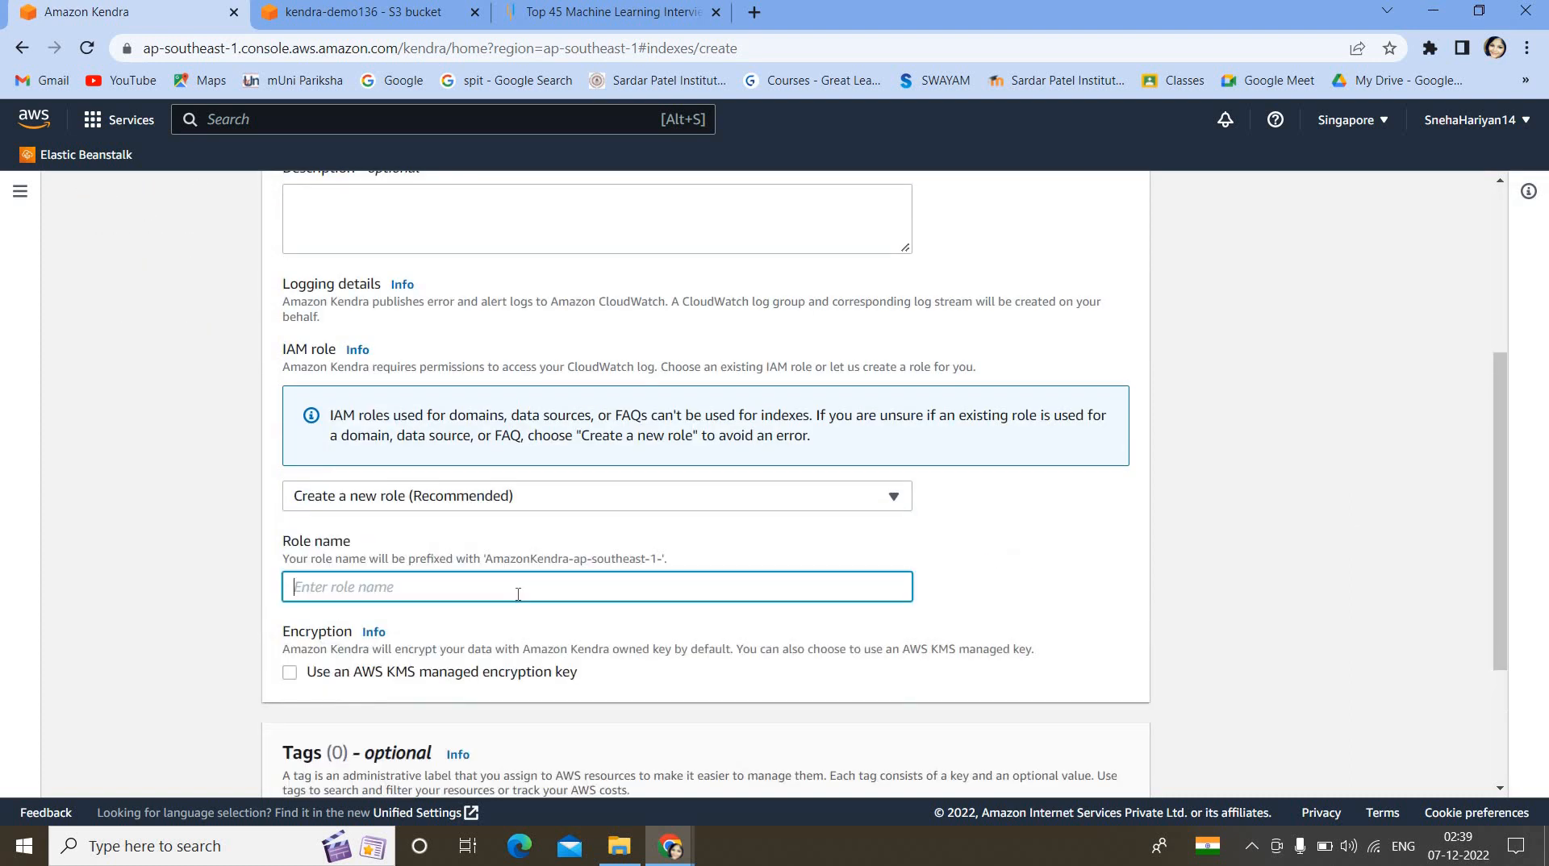
{"action": "type", "text": "kendra1"}
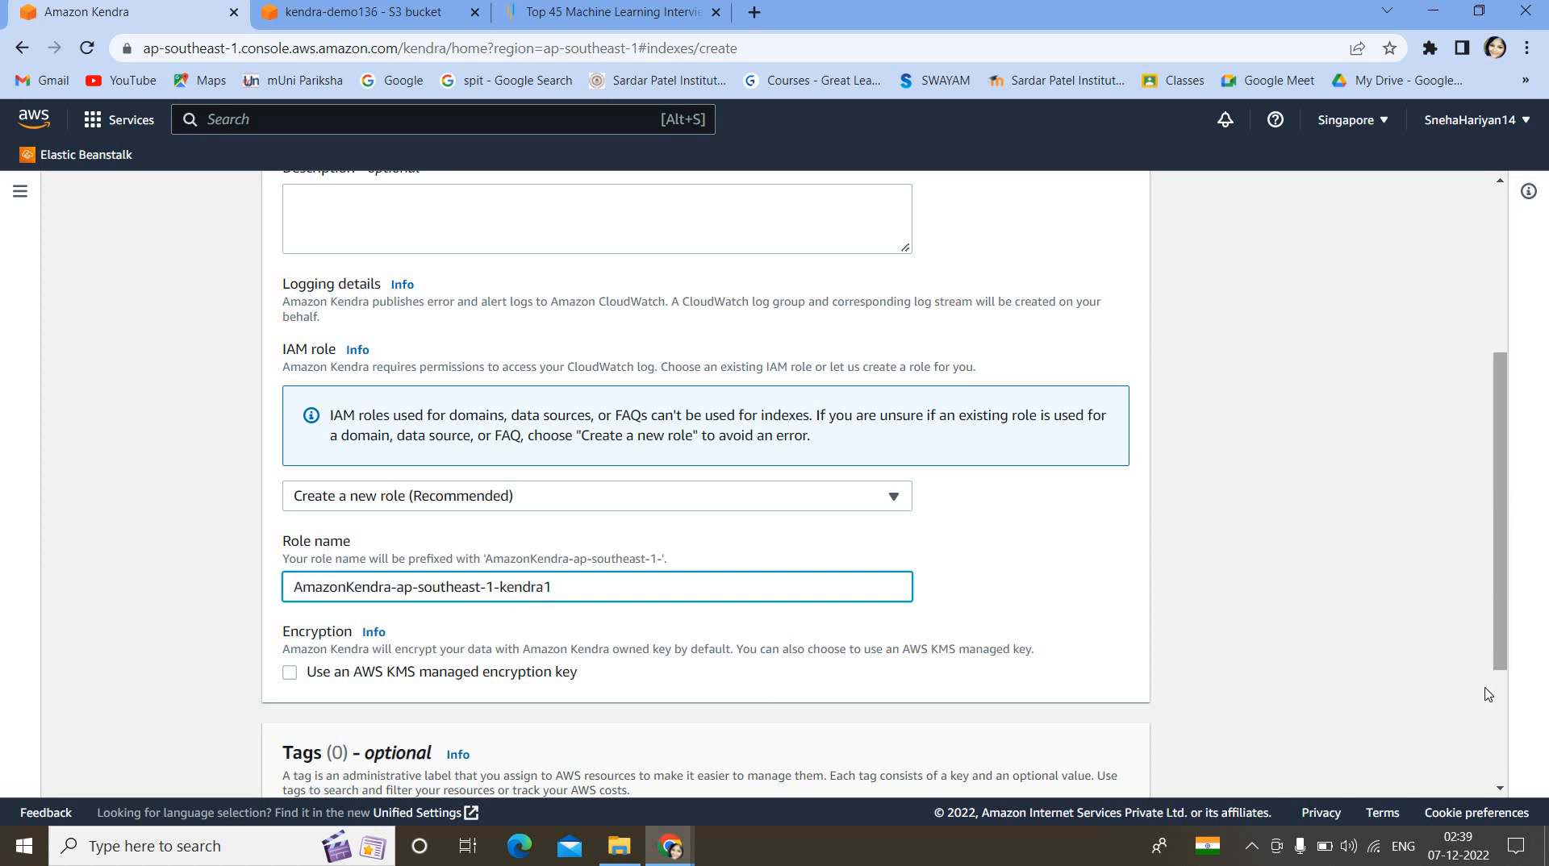
{"action": "scroll", "coordinate": [1057, 733], "scroll_direction": "down", "scroll_amount": 2}
{"action": "scroll", "coordinate": [1057, 733], "scroll_direction": "down", "scroll_amount": 1}
{"action": "left_click", "coordinate": [1106, 663]}
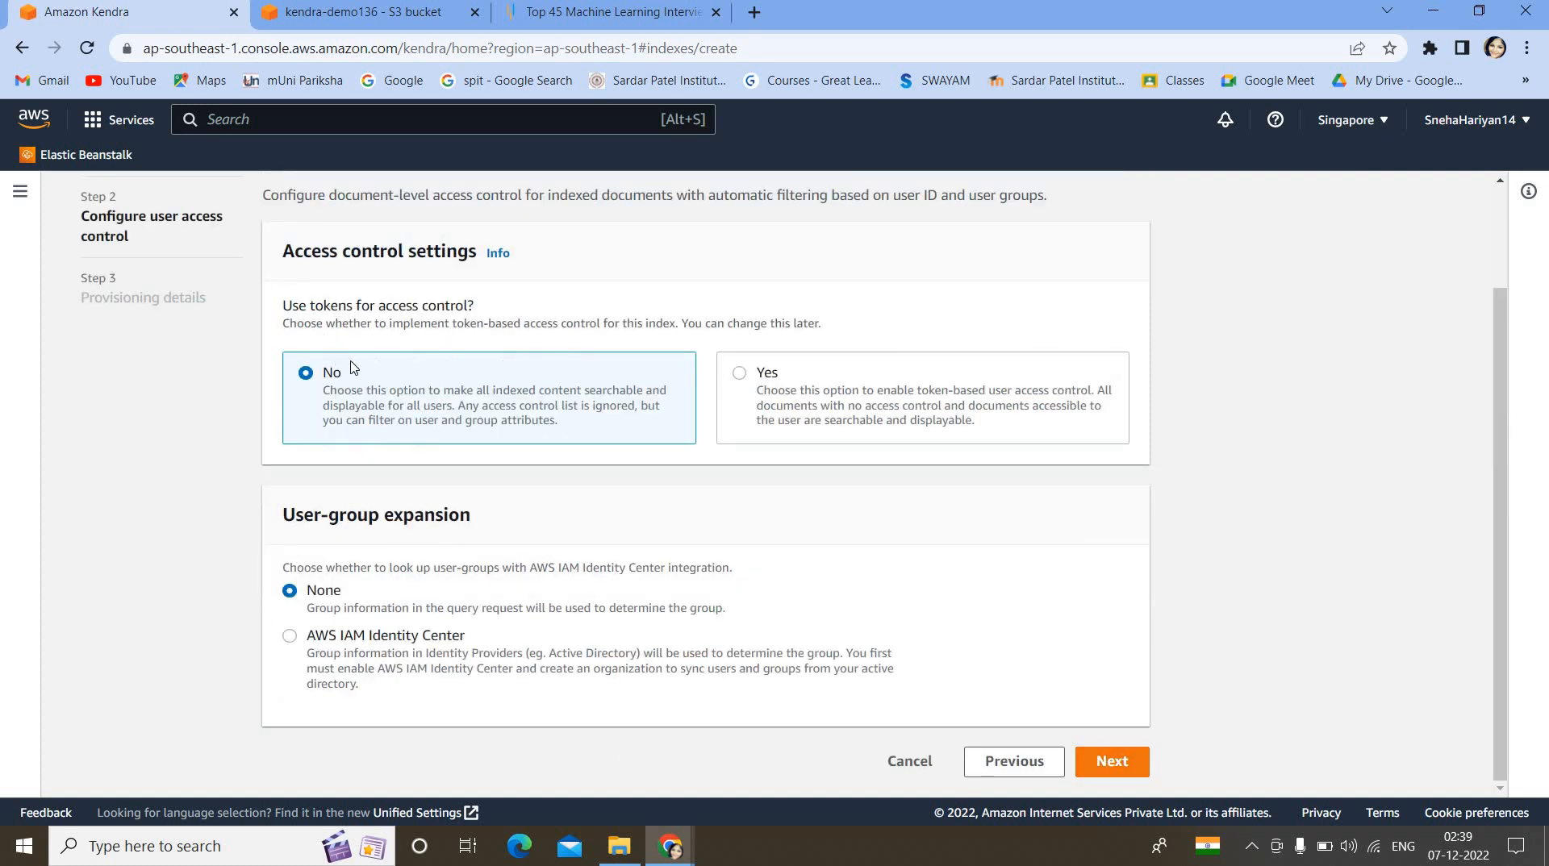
{"action": "left_click", "coordinate": [1120, 763]}
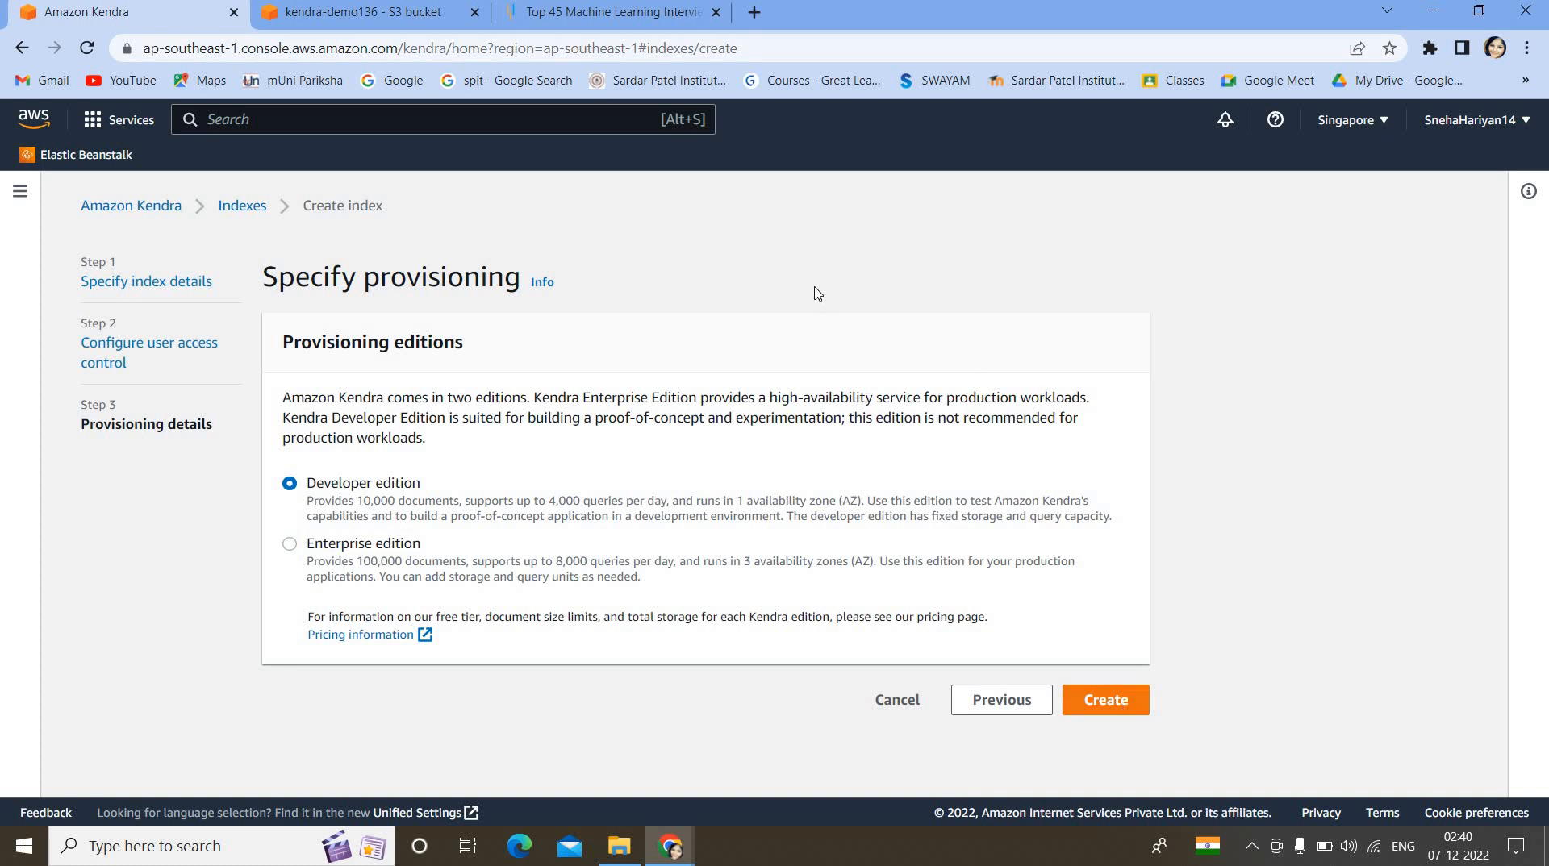
Review the presentation slides about the index and its created state, and return to the Kendra console.
{"action": "key", "text": "alt+Tab"}
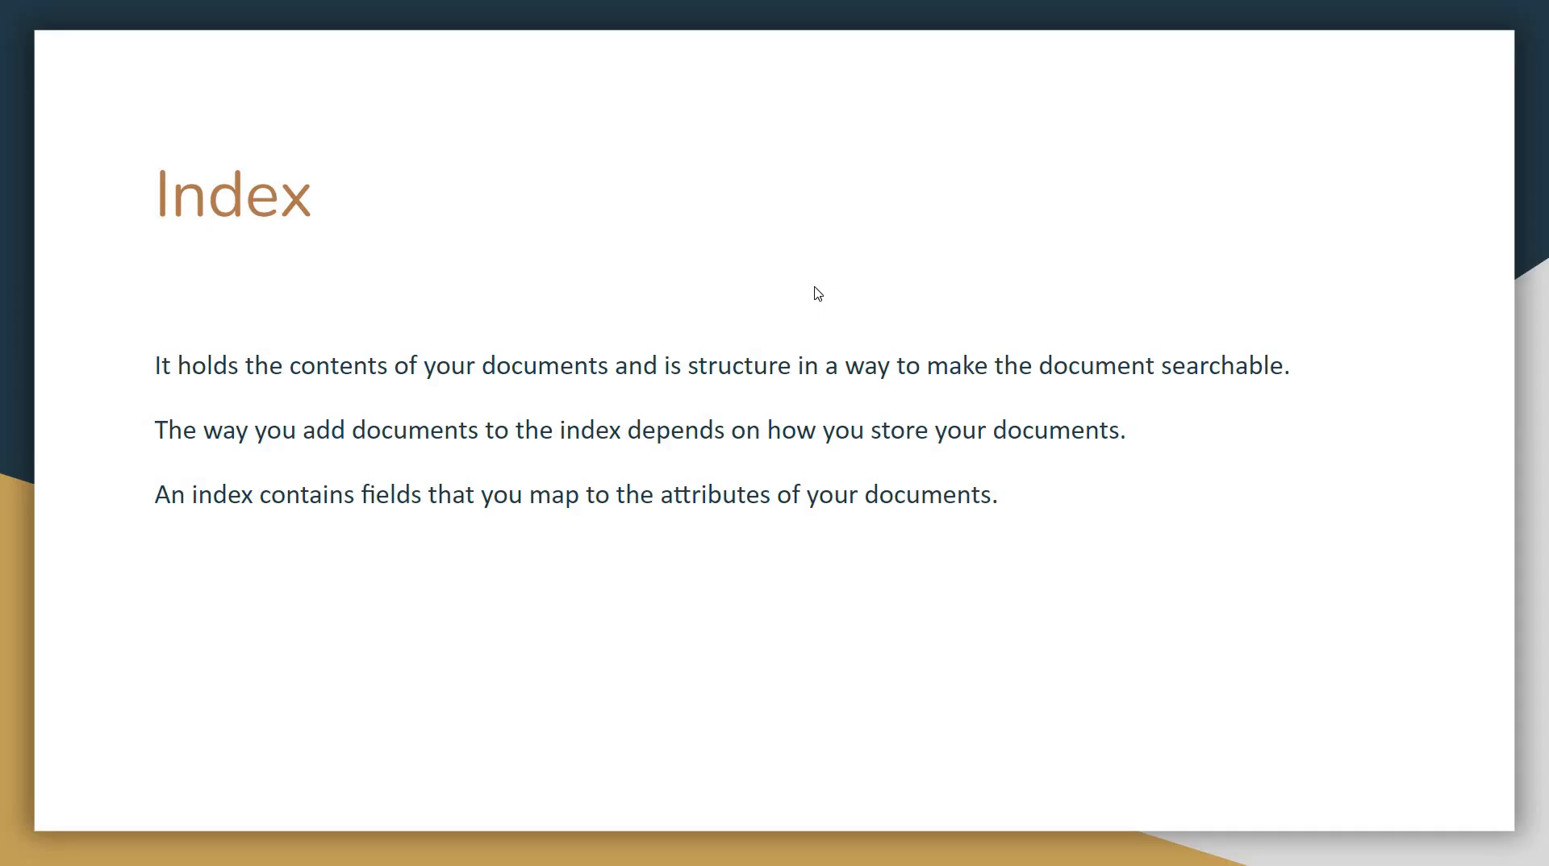
{"action": "key", "text": "alt+Tab"}
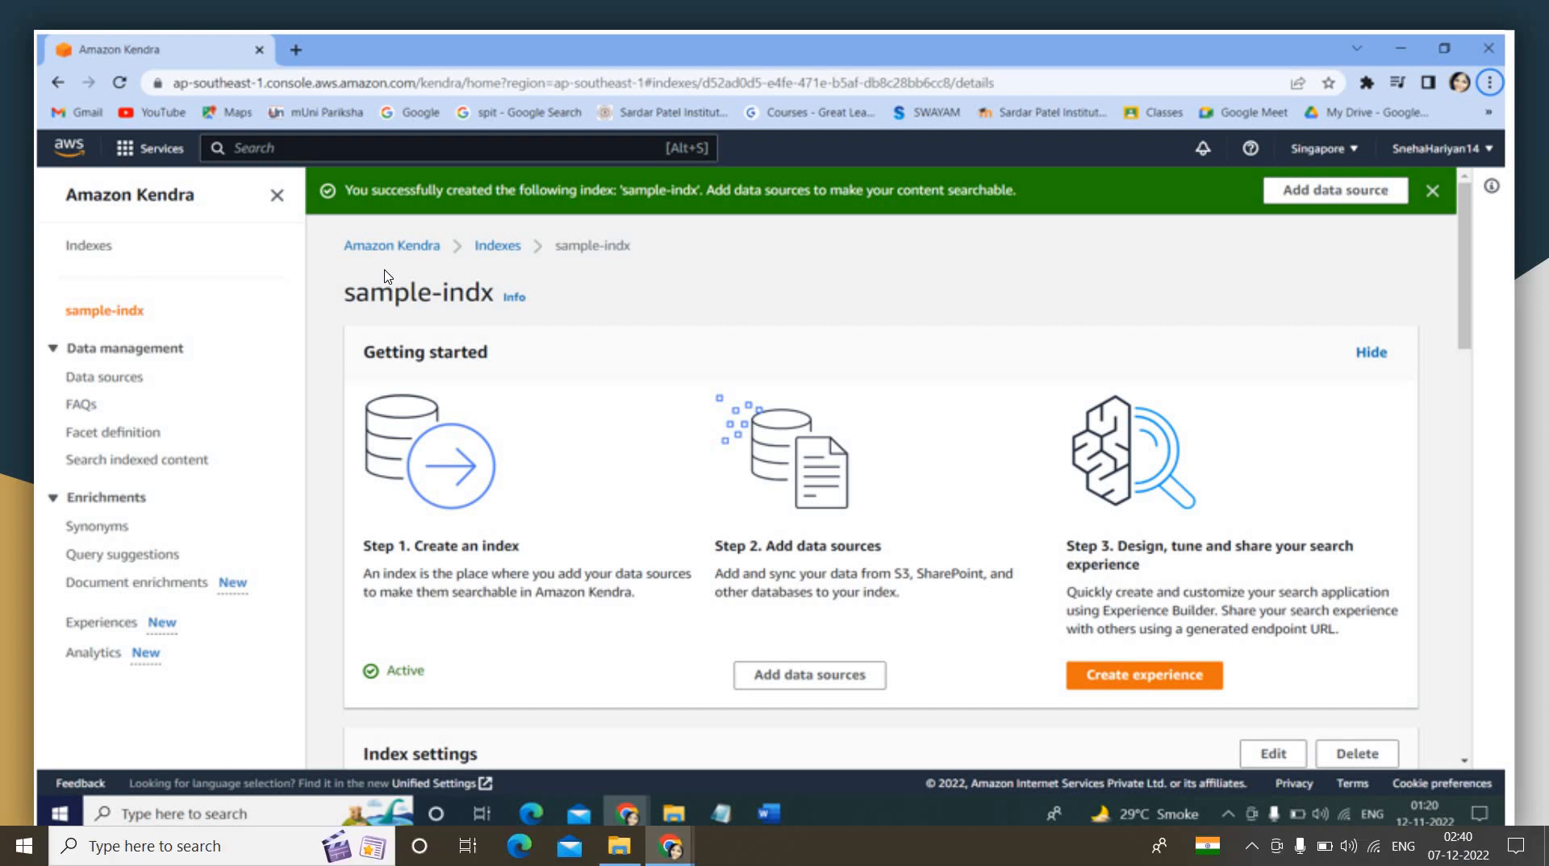
{"action": "key", "text": "alt+Tab"}
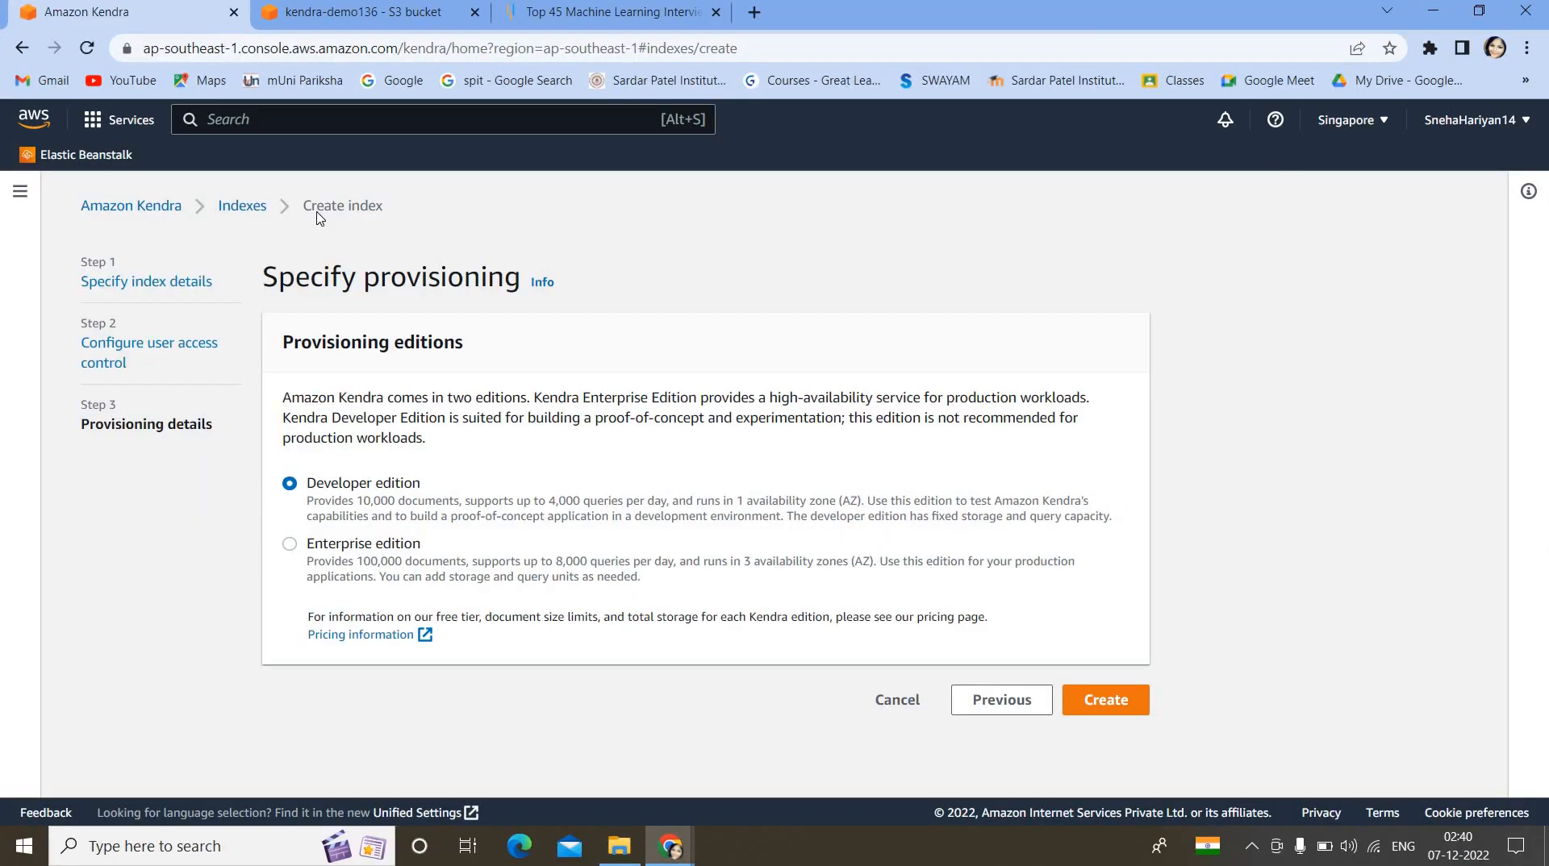
Open the existing sample-indx index from the index list and start adding a data source to it.
{"action": "left_click", "coordinate": [242, 207]}
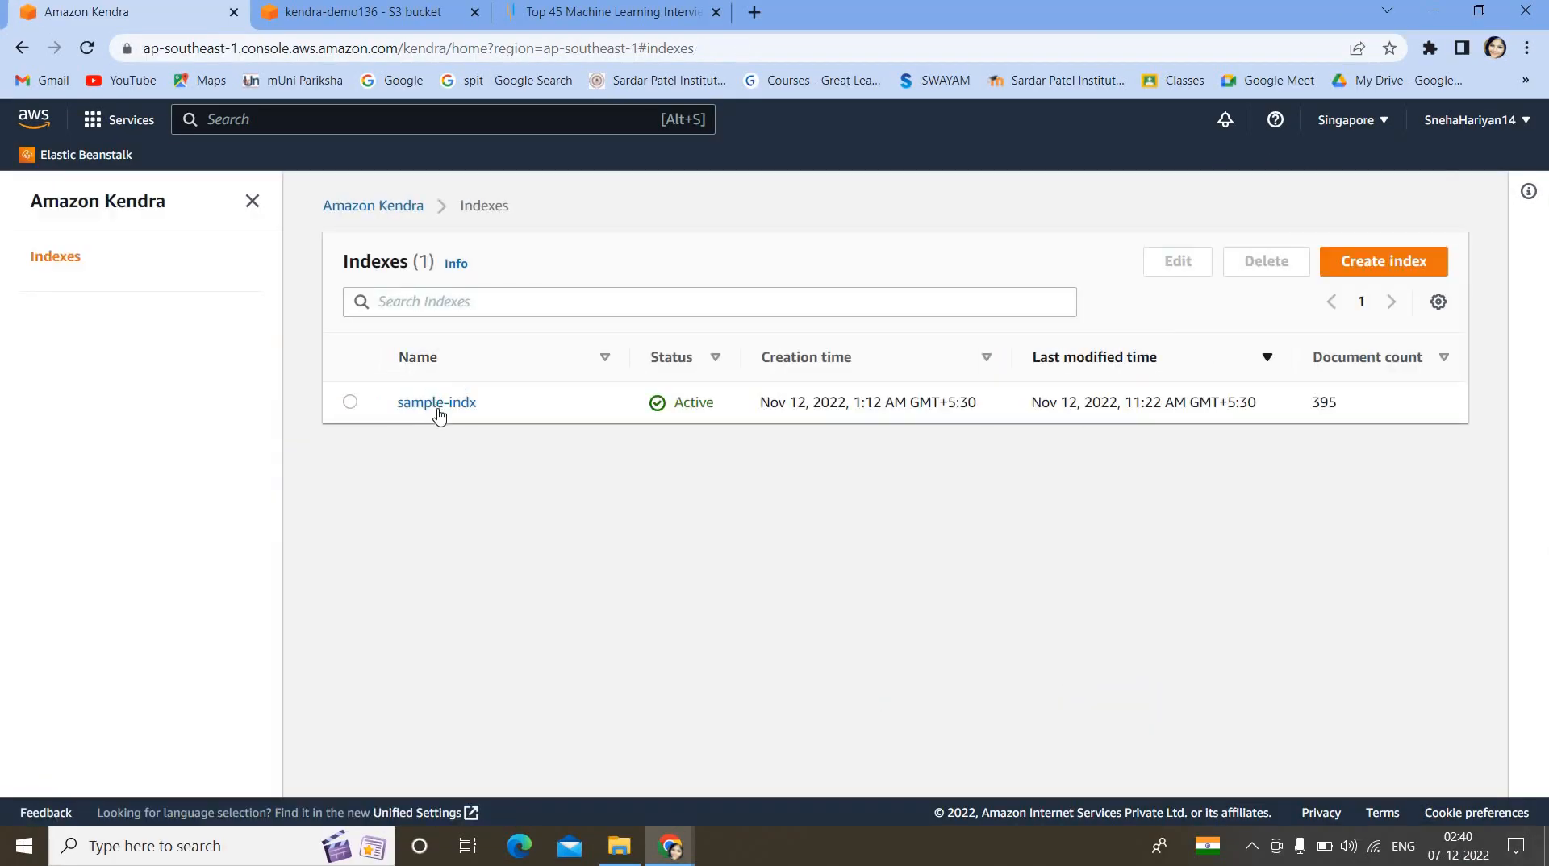
{"action": "left_click", "coordinate": [435, 403]}
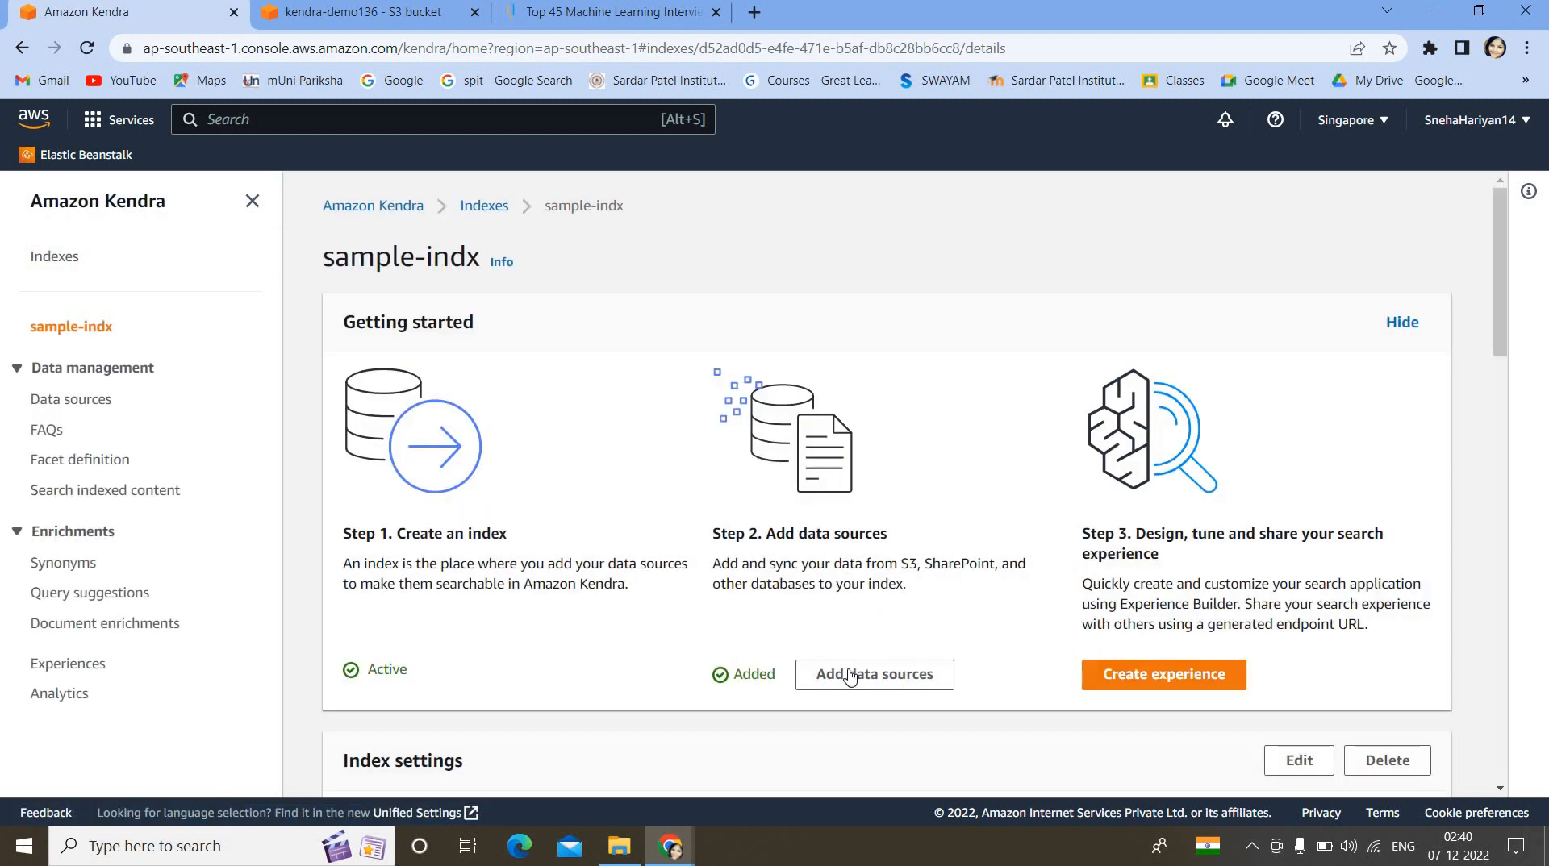
{"action": "left_click", "coordinate": [851, 676]}
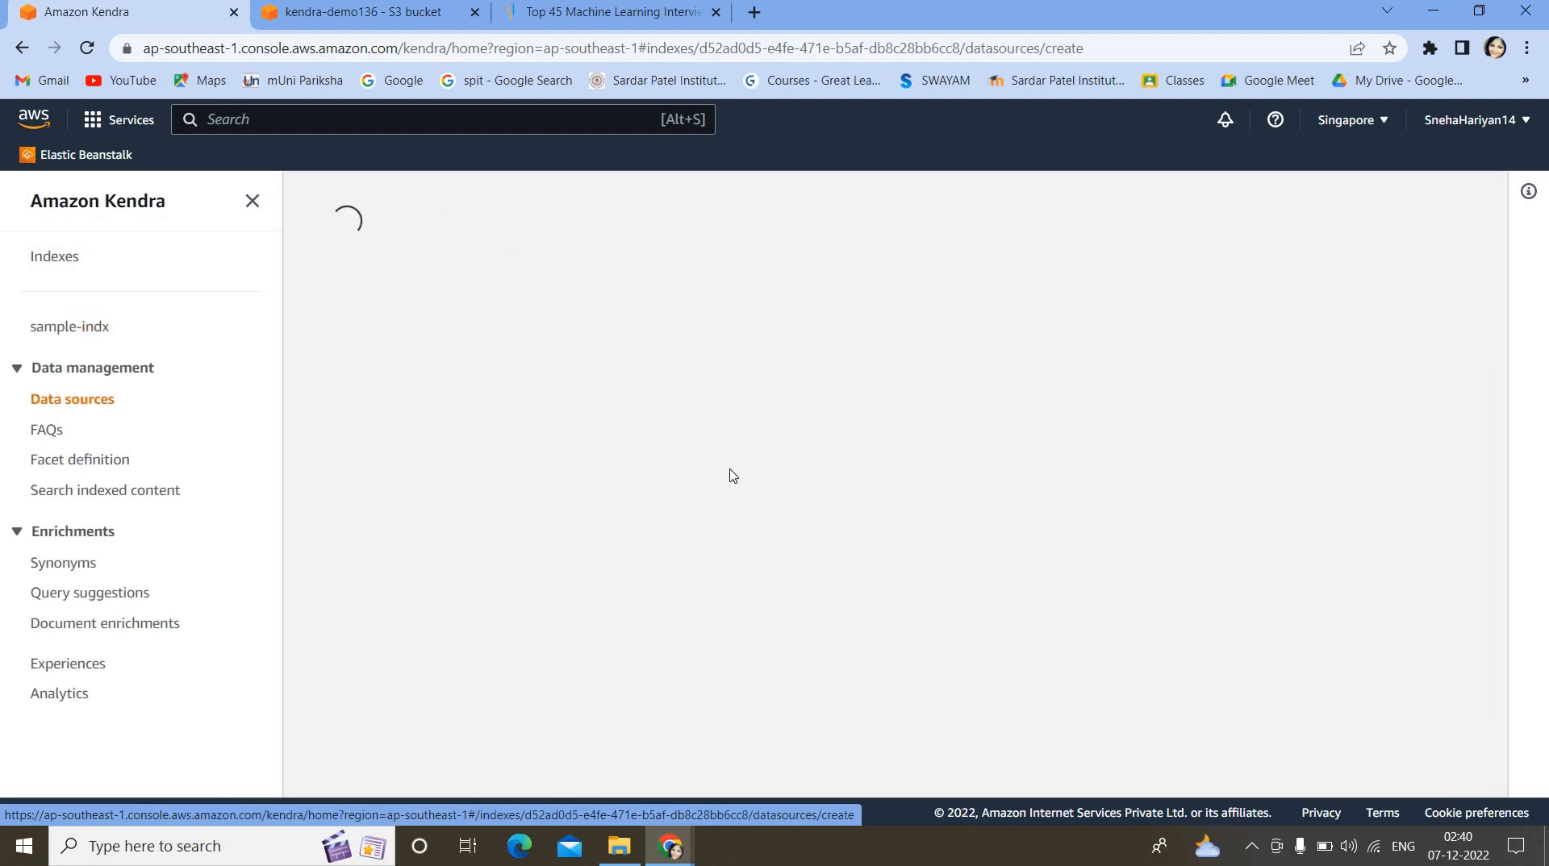
Examine the sample dataset and the available data source connectors offered for the index.
{"action": "mouse_move", "coordinate": [1501, 231]}
{"action": "left_mouse_down"}
{"action": "mouse_move", "coordinate": [1501, 244]}
{"action": "mouse_move", "coordinate": [1500, 201]}
{"action": "left_mouse_up"}
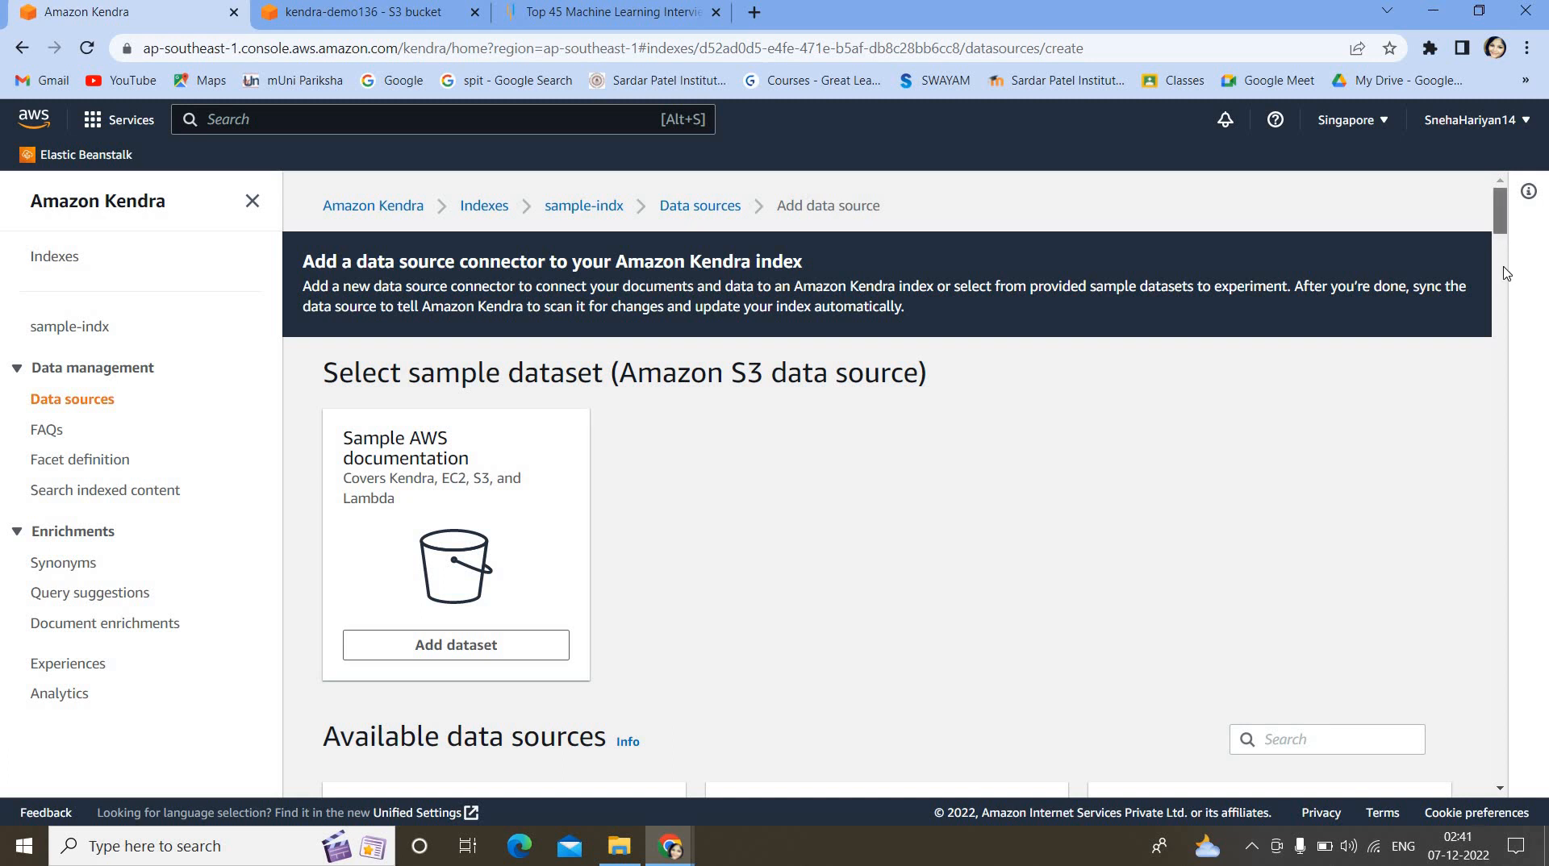
{"action": "mouse_move", "coordinate": [1502, 207]}
{"action": "left_mouse_down"}
{"action": "mouse_move", "coordinate": [1502, 275]}
{"action": "mouse_move", "coordinate": [1502, 231]}
{"action": "left_mouse_up"}
{"action": "scroll", "coordinate": [1502, 234], "scroll_direction": "down", "scroll_amount": 4}
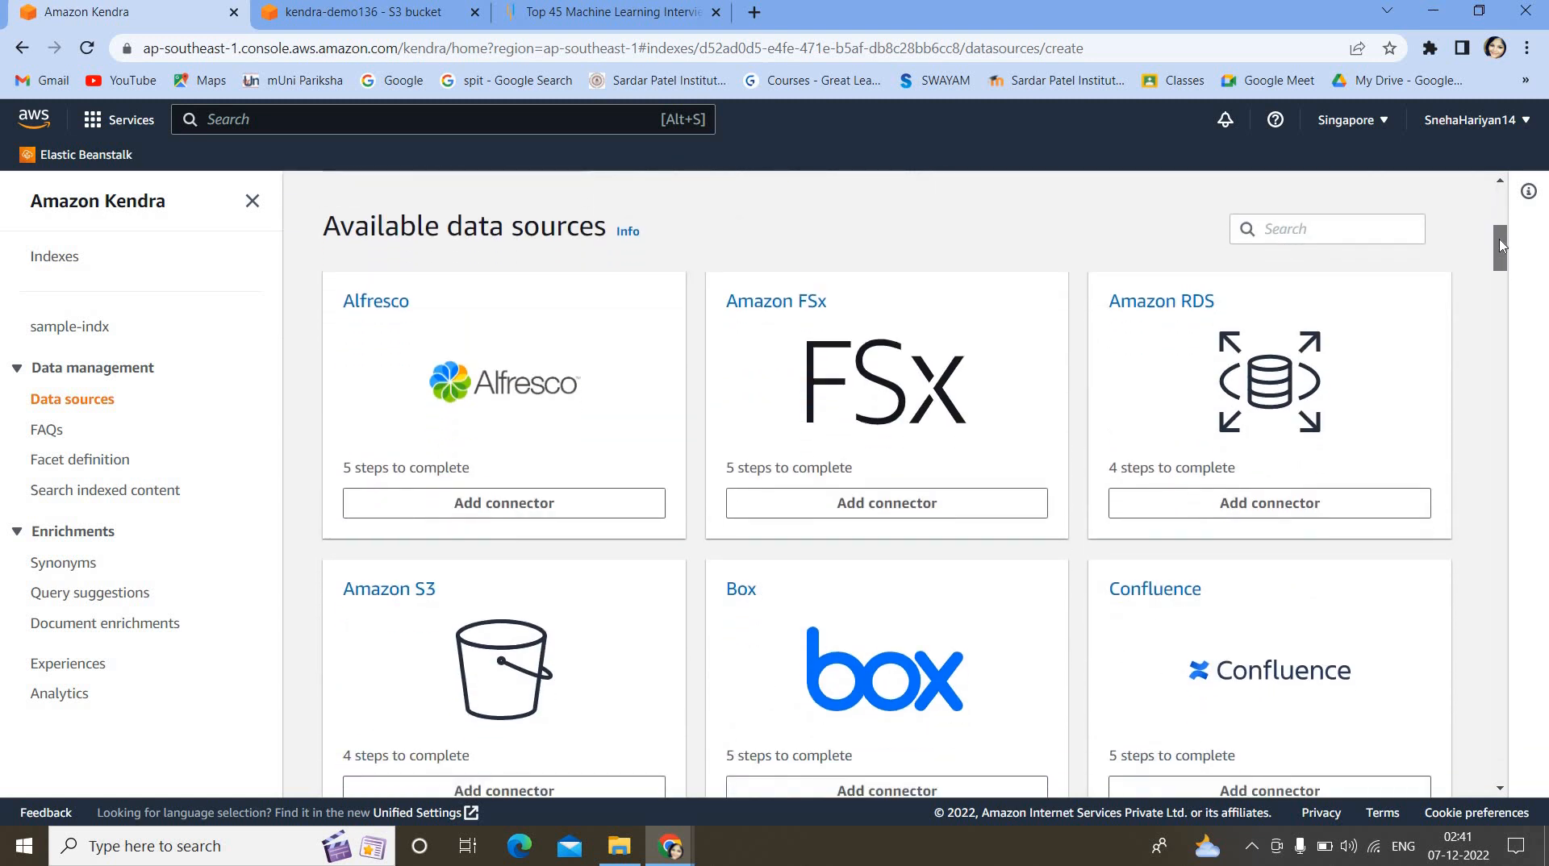
{"action": "left_click_drag", "start_coordinate": [1502, 246], "coordinate": [1504, 251]}
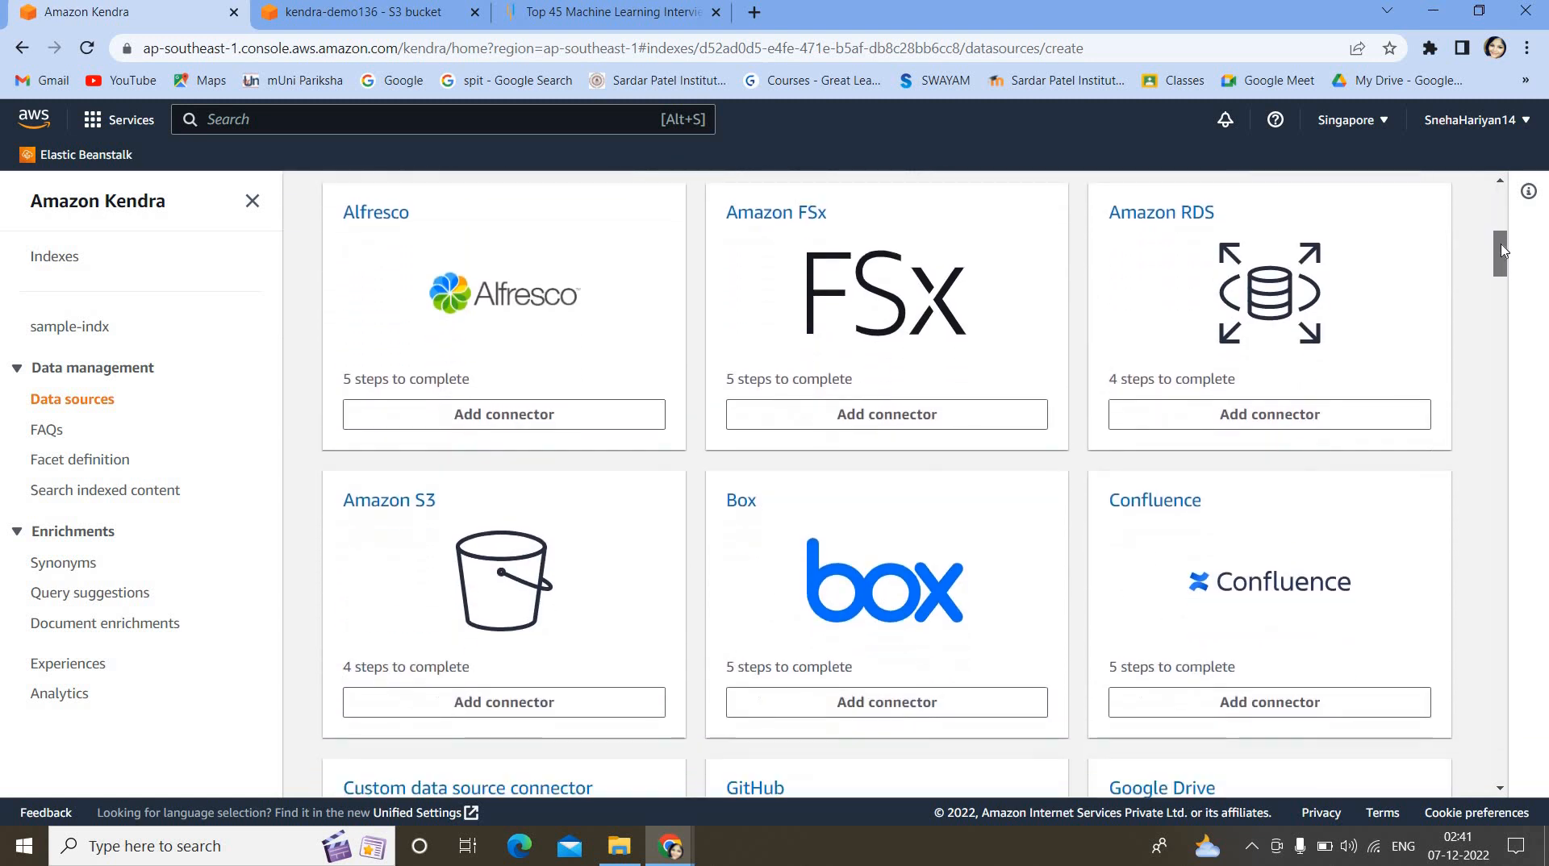
{"action": "scroll", "coordinate": [1504, 251], "scroll_direction": "down", "scroll_amount": 3}
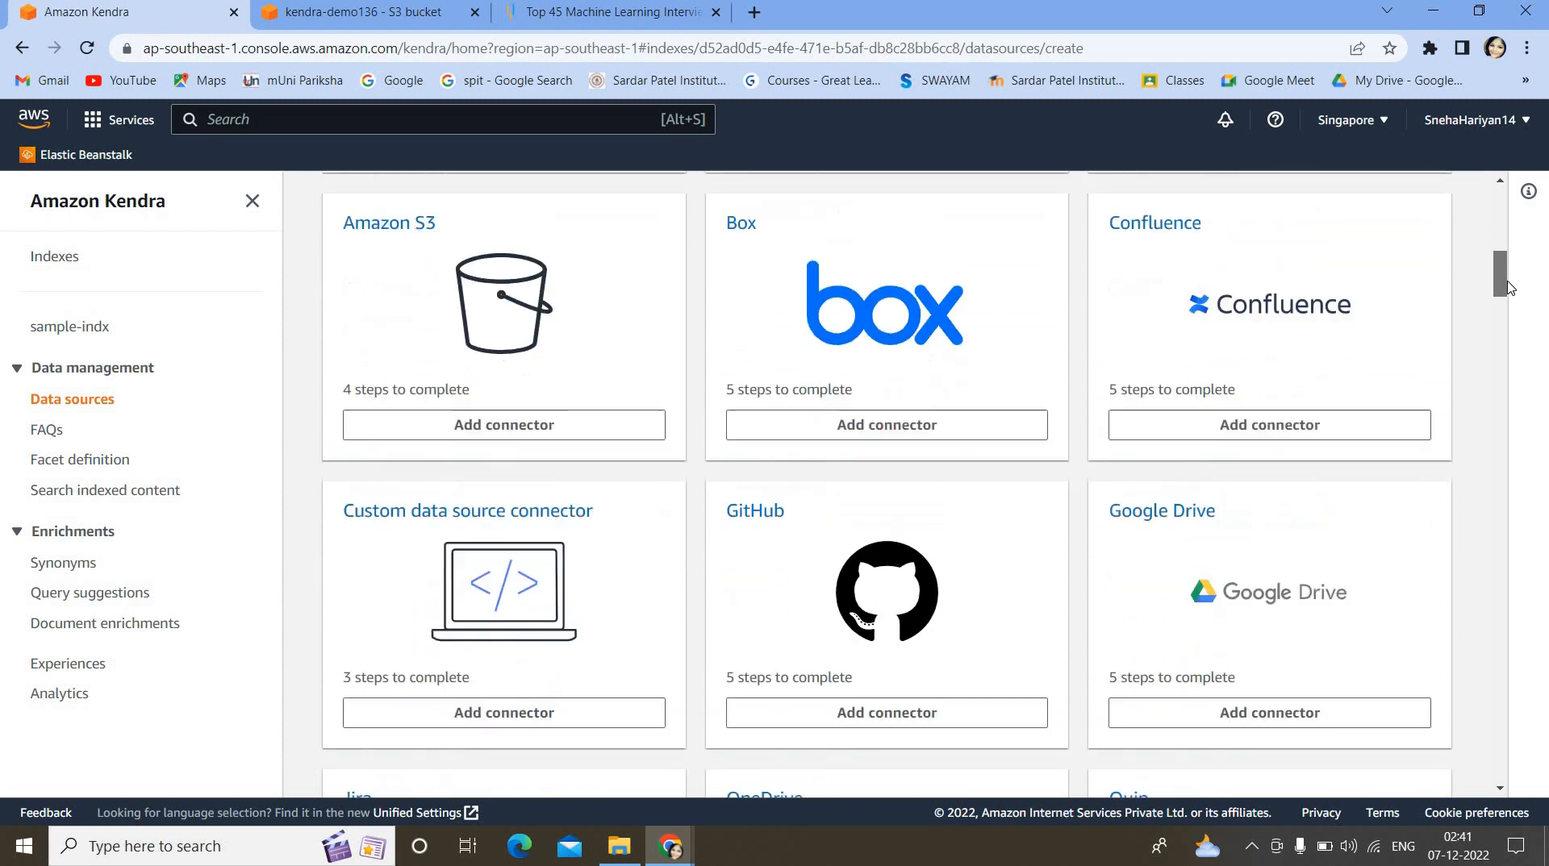
{"action": "scroll", "coordinate": [1509, 288], "scroll_direction": "down", "scroll_amount": 3}
{"action": "scroll", "coordinate": [1512, 302], "scroll_direction": "down", "scroll_amount": 3}
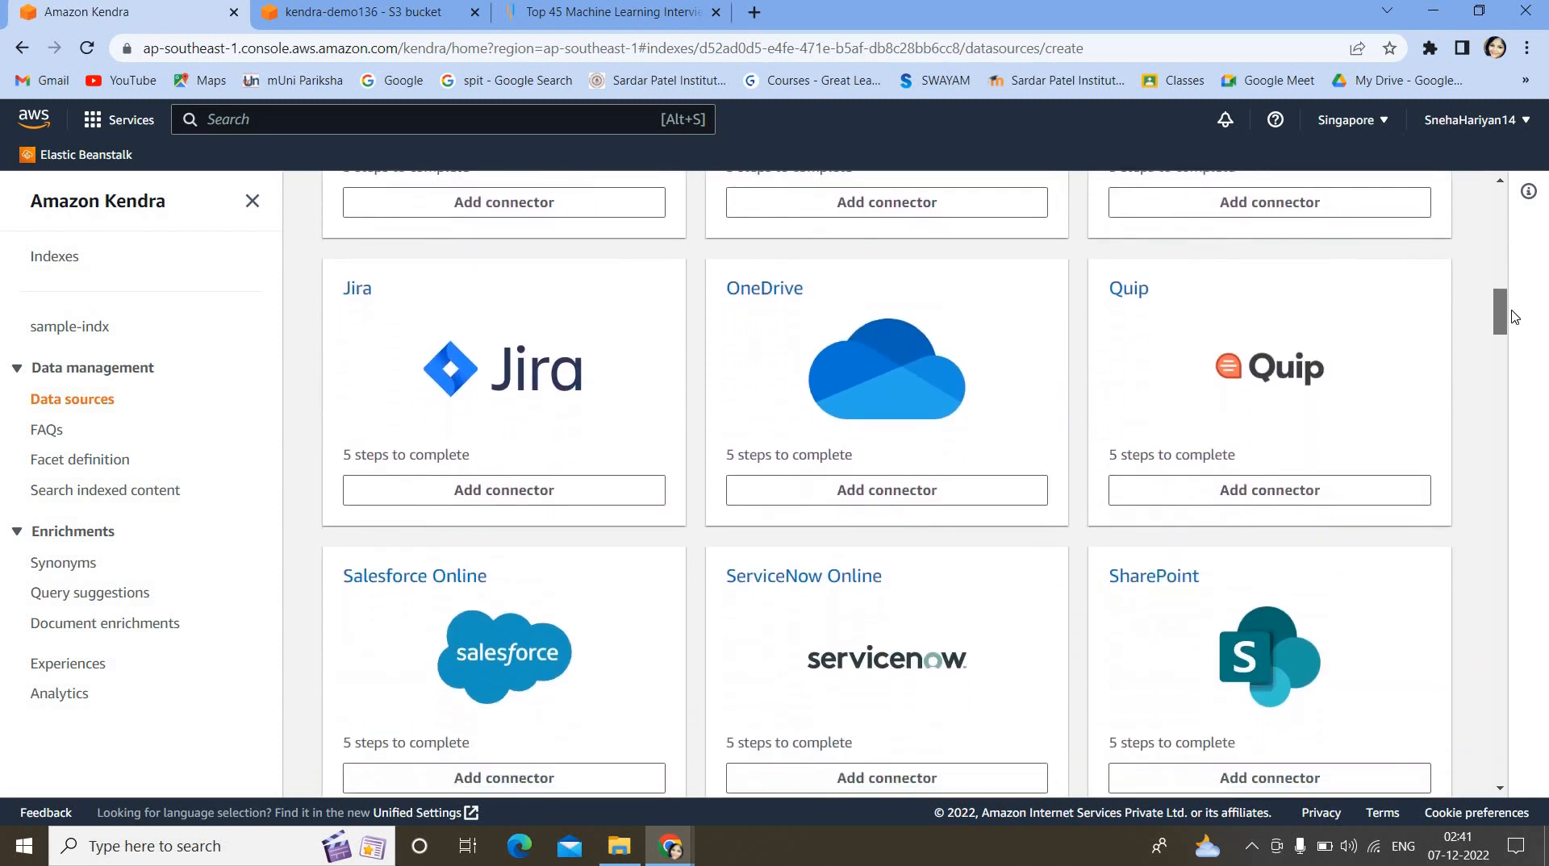
{"action": "scroll", "coordinate": [1514, 316], "scroll_direction": "down", "scroll_amount": 9}
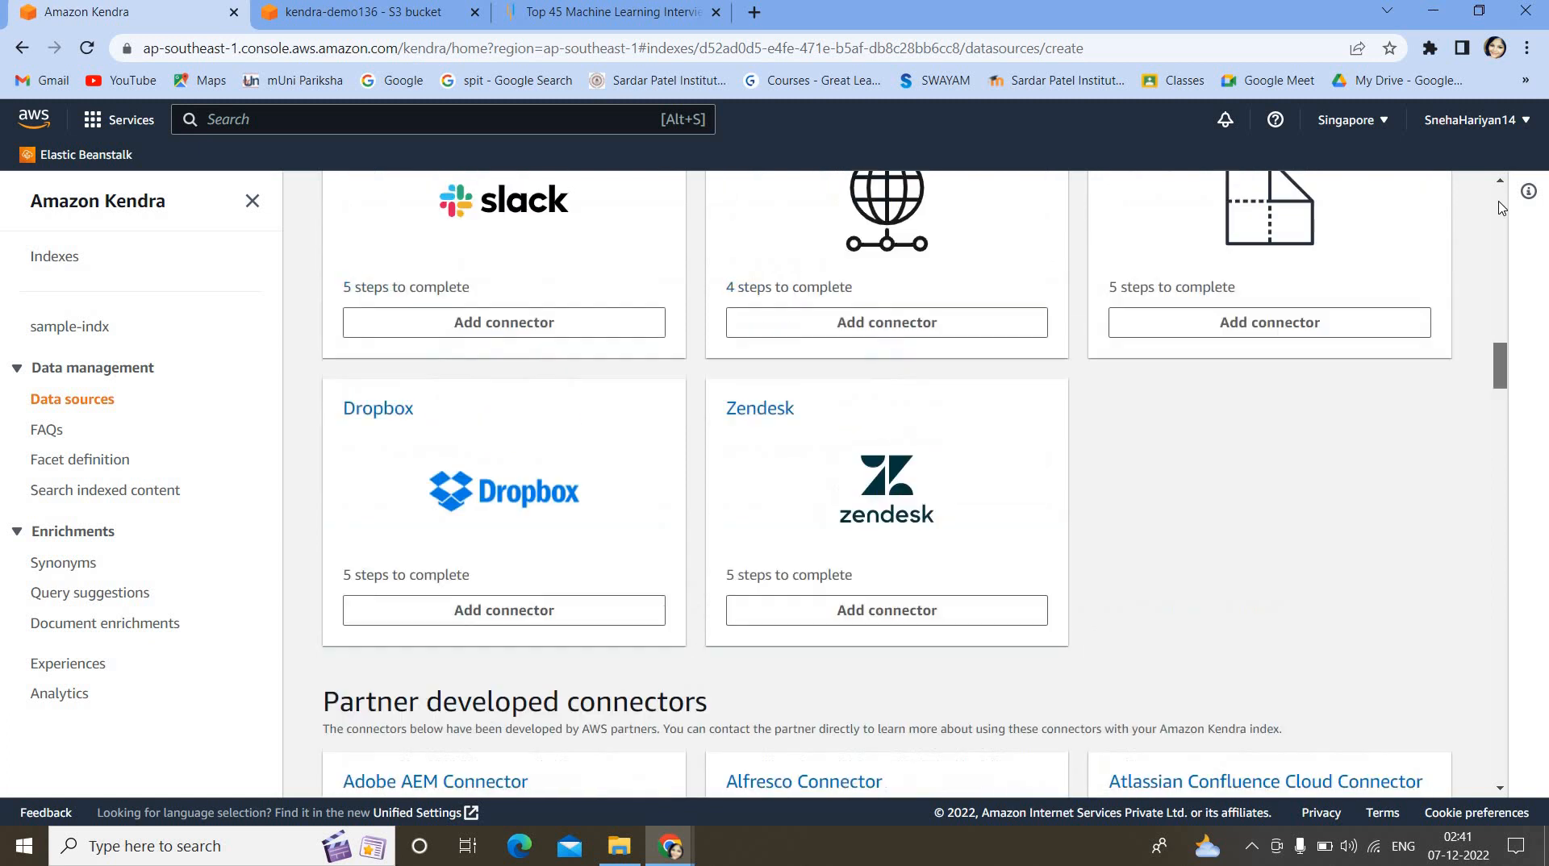
{"action": "left_click_drag", "start_coordinate": [1502, 209], "coordinate": [1502, 256]}
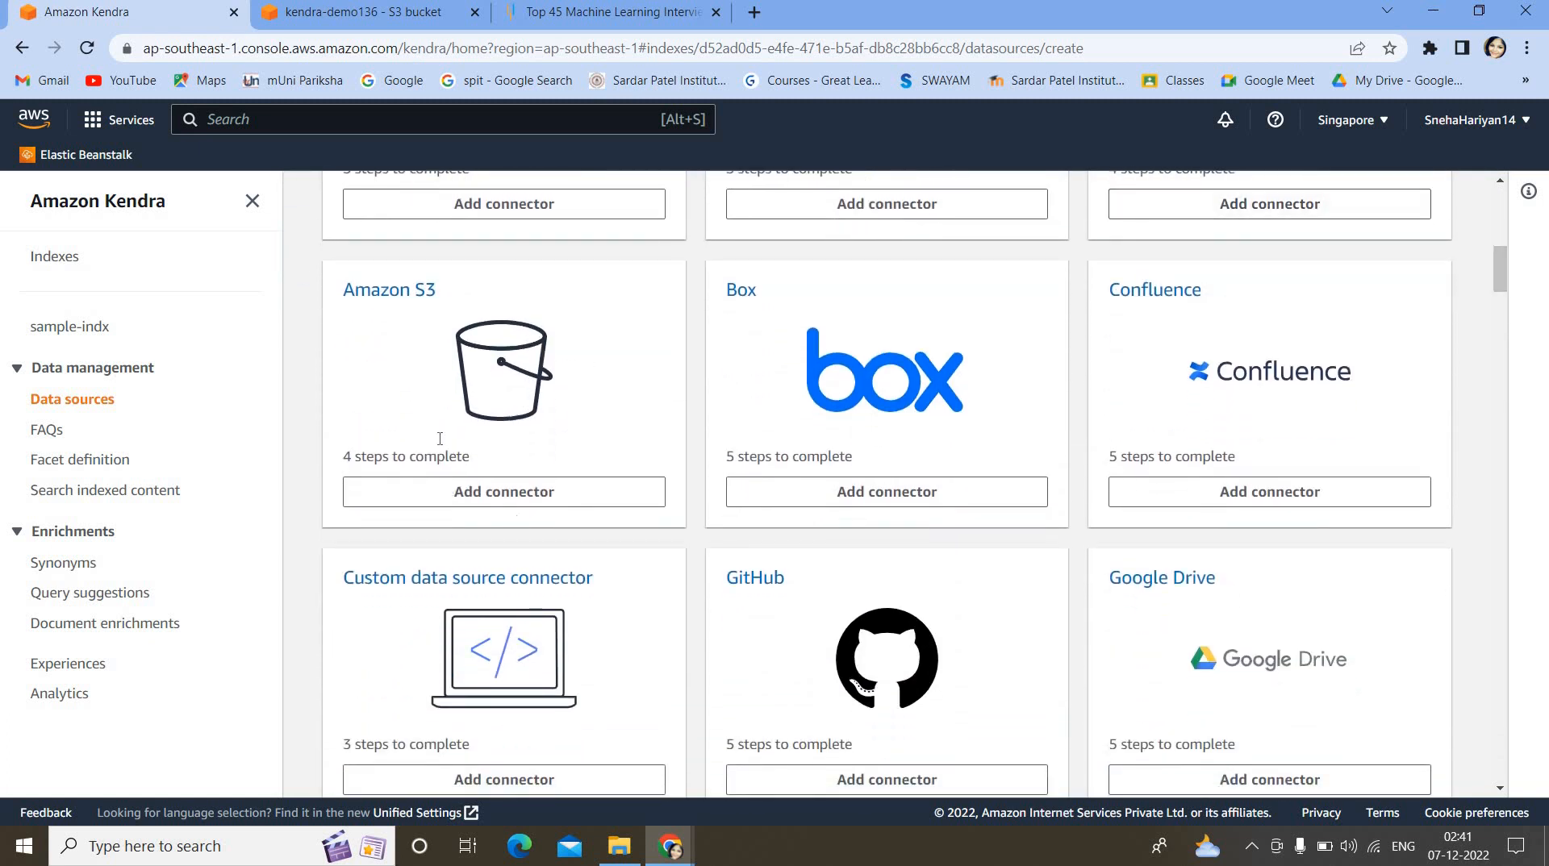
Add an Amazon S3 connector named s3bucktdemo with the default language and proceed to its sync settings.
{"action": "left_click", "coordinate": [494, 492]}
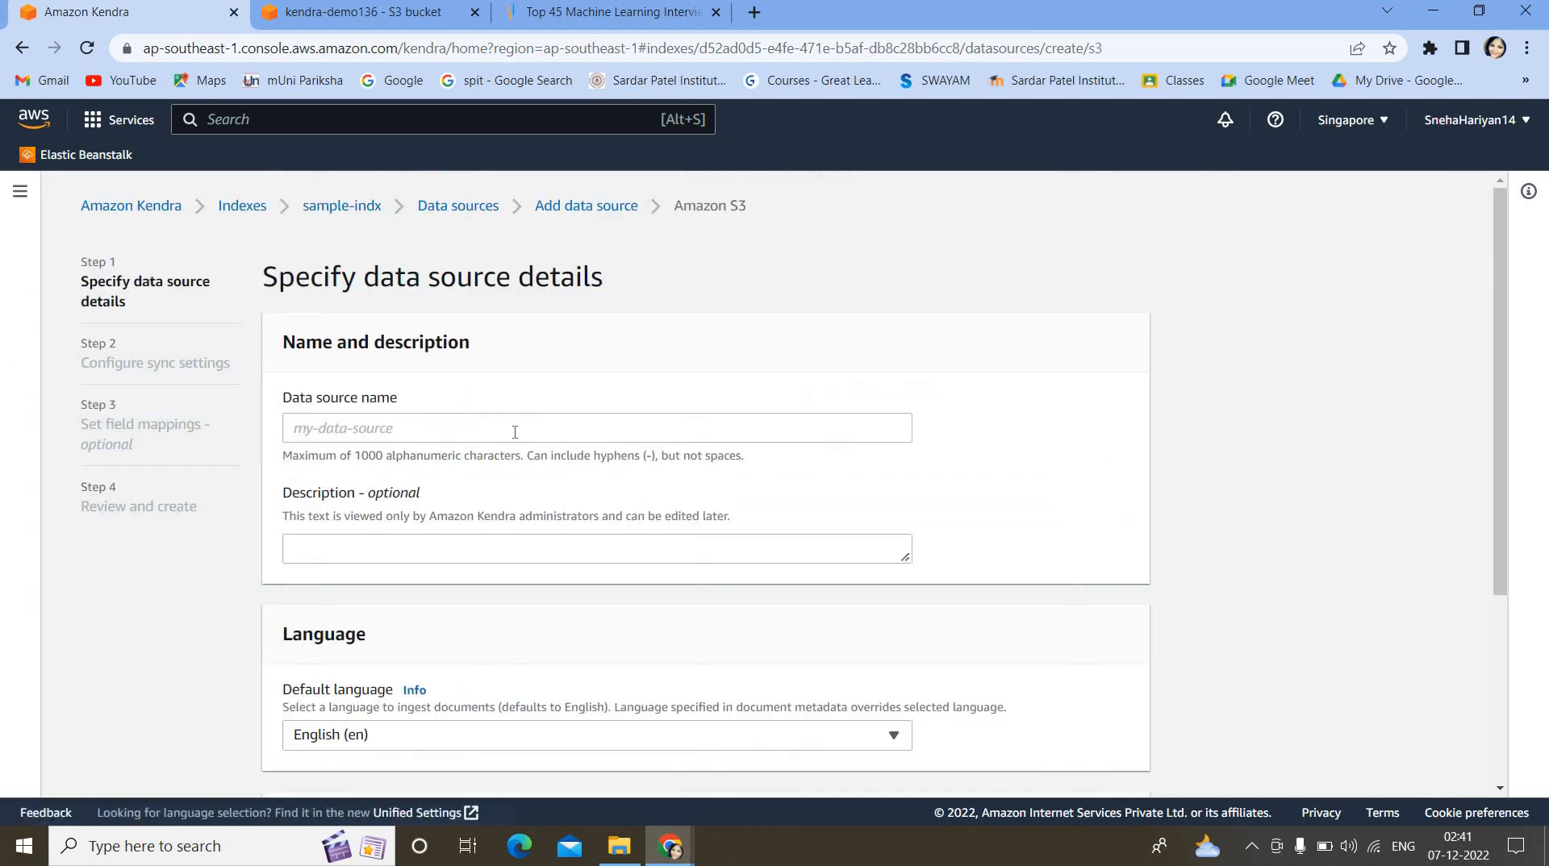
{"action": "left_click", "coordinate": [514, 432]}
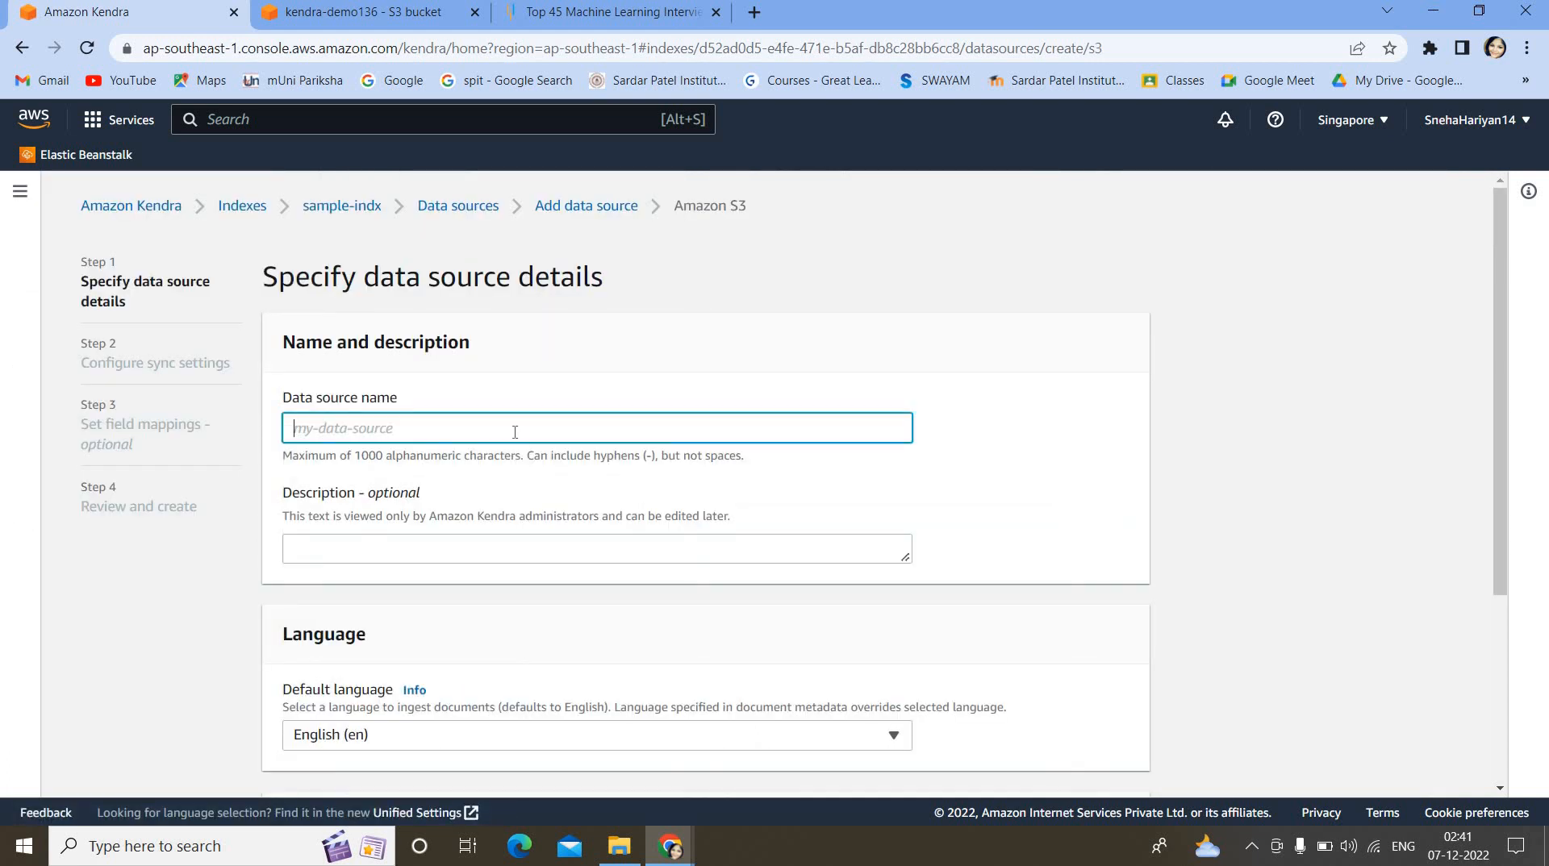
{"action": "type", "text": "s3bucktdemo"}
{"action": "left_click_drag", "start_coordinate": [1495, 397], "coordinate": [1494, 585]}
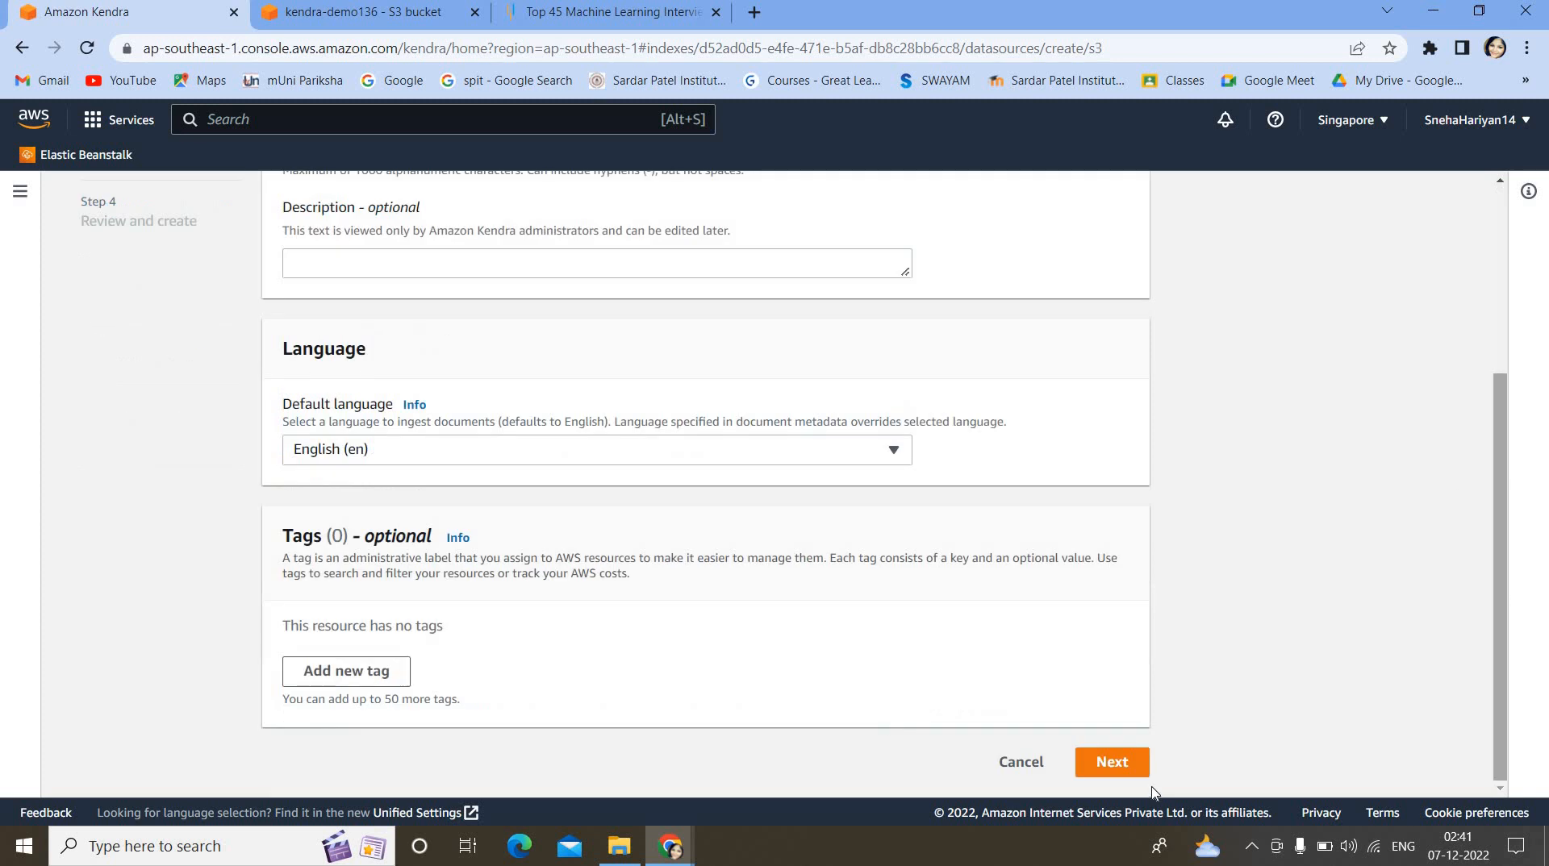
{"action": "left_click", "coordinate": [1124, 764]}
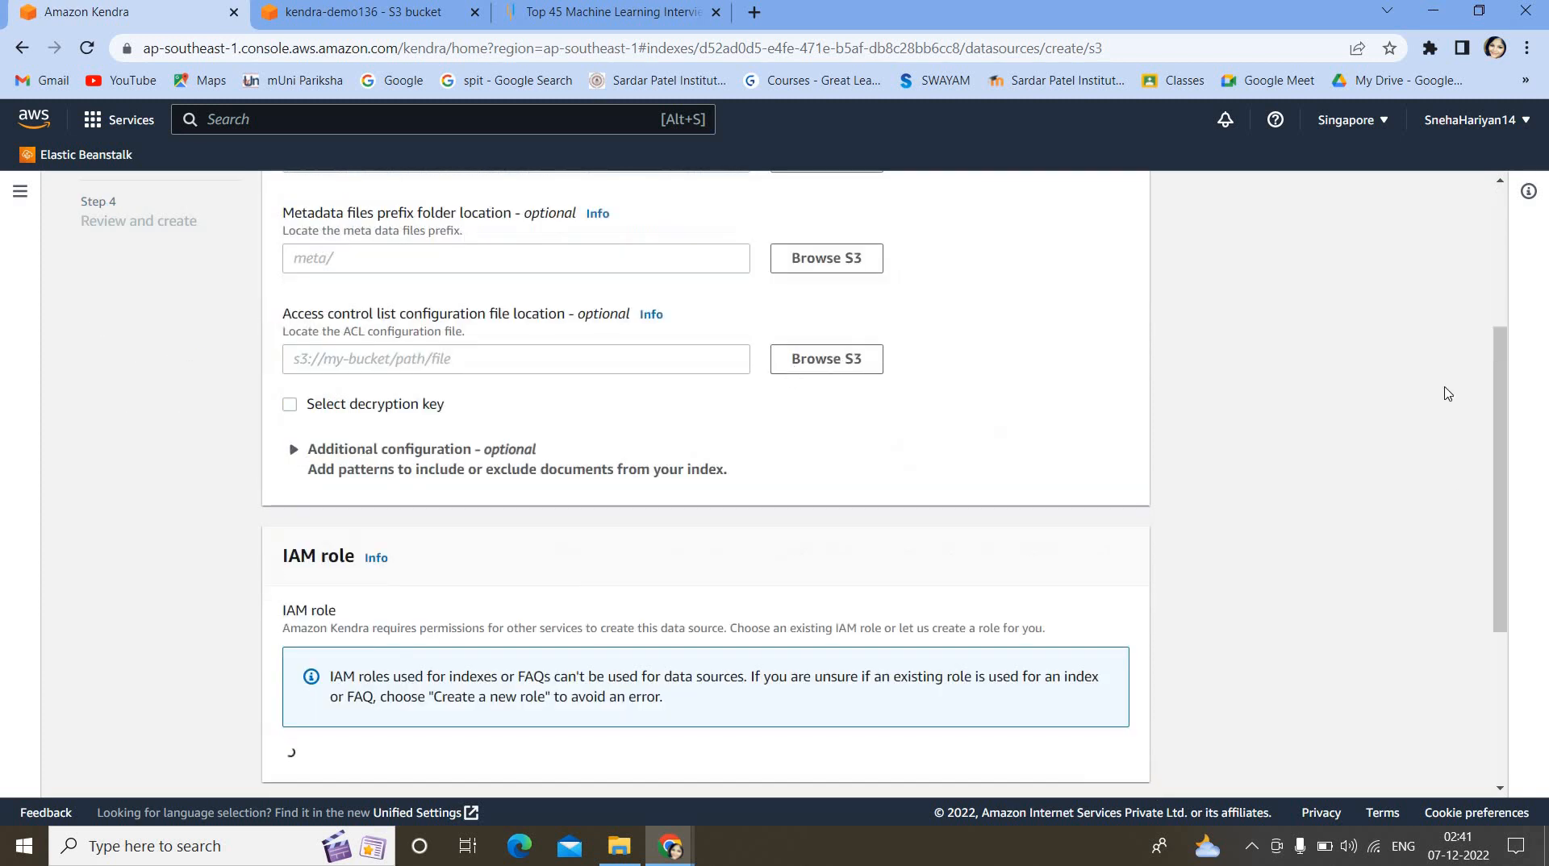
{"action": "left_click_drag", "start_coordinate": [1501, 410], "coordinate": [1473, 200]}
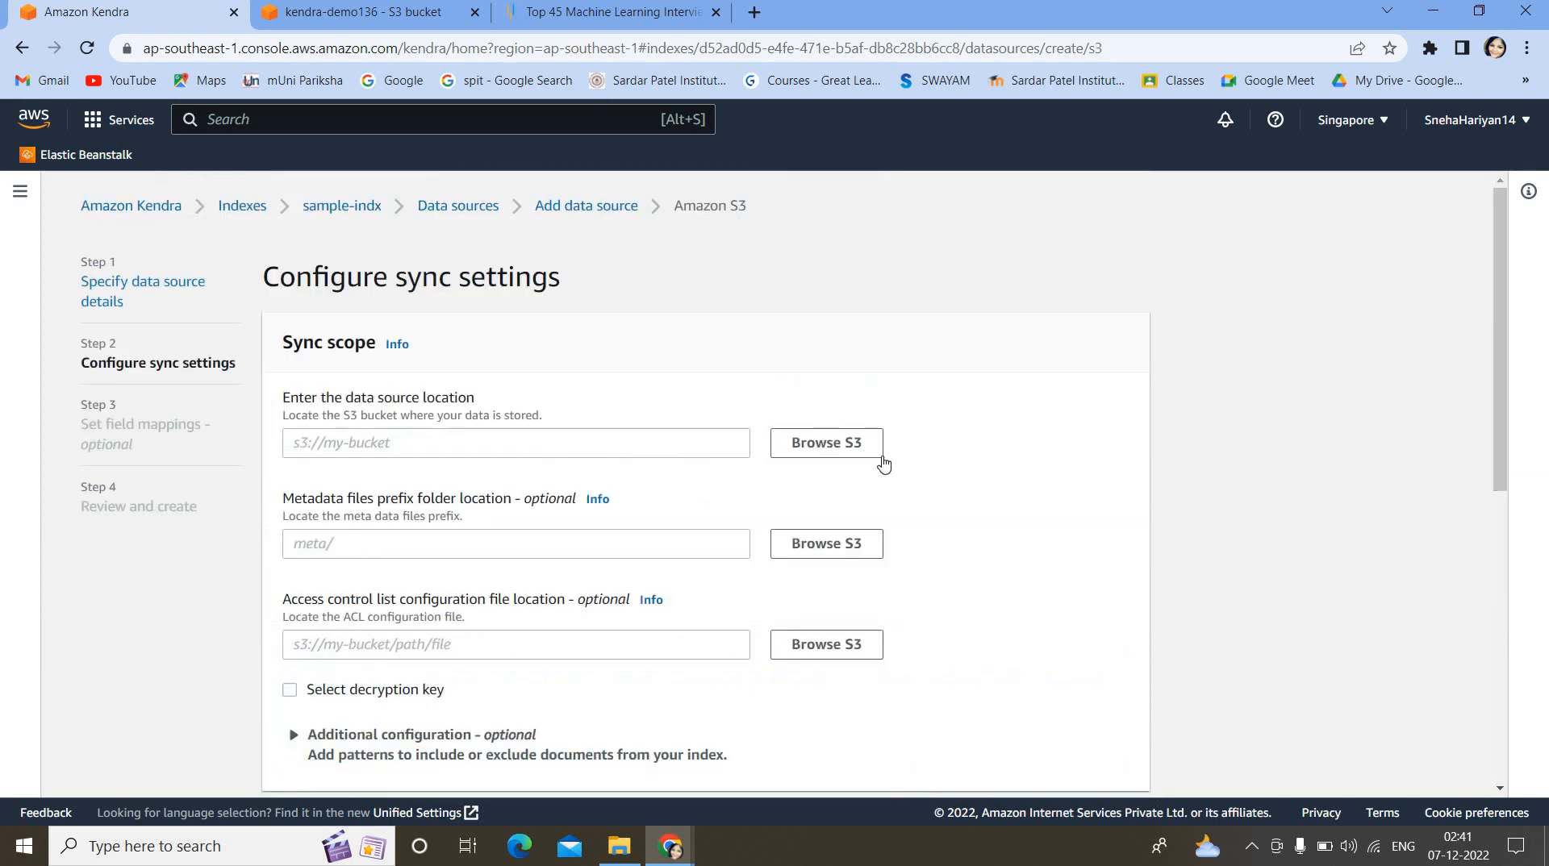
Switch to the S3 console and start creating a bucket named bucket112 in the default Singapore region.
{"action": "left_click", "coordinate": [367, 10]}
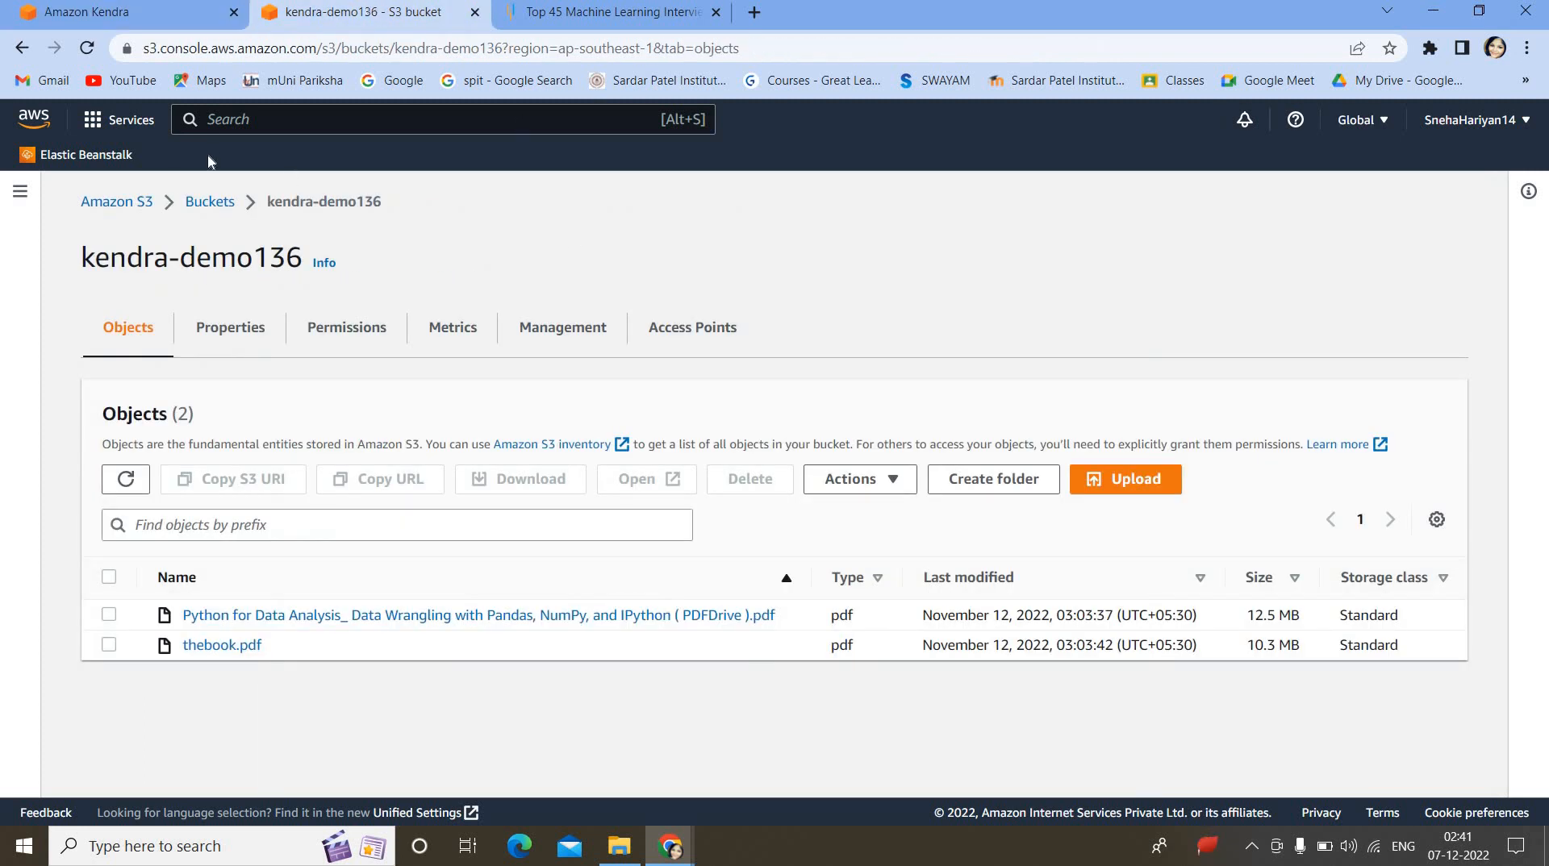
{"action": "left_click", "coordinate": [125, 212]}
{"action": "left_click", "coordinate": [332, 210]}
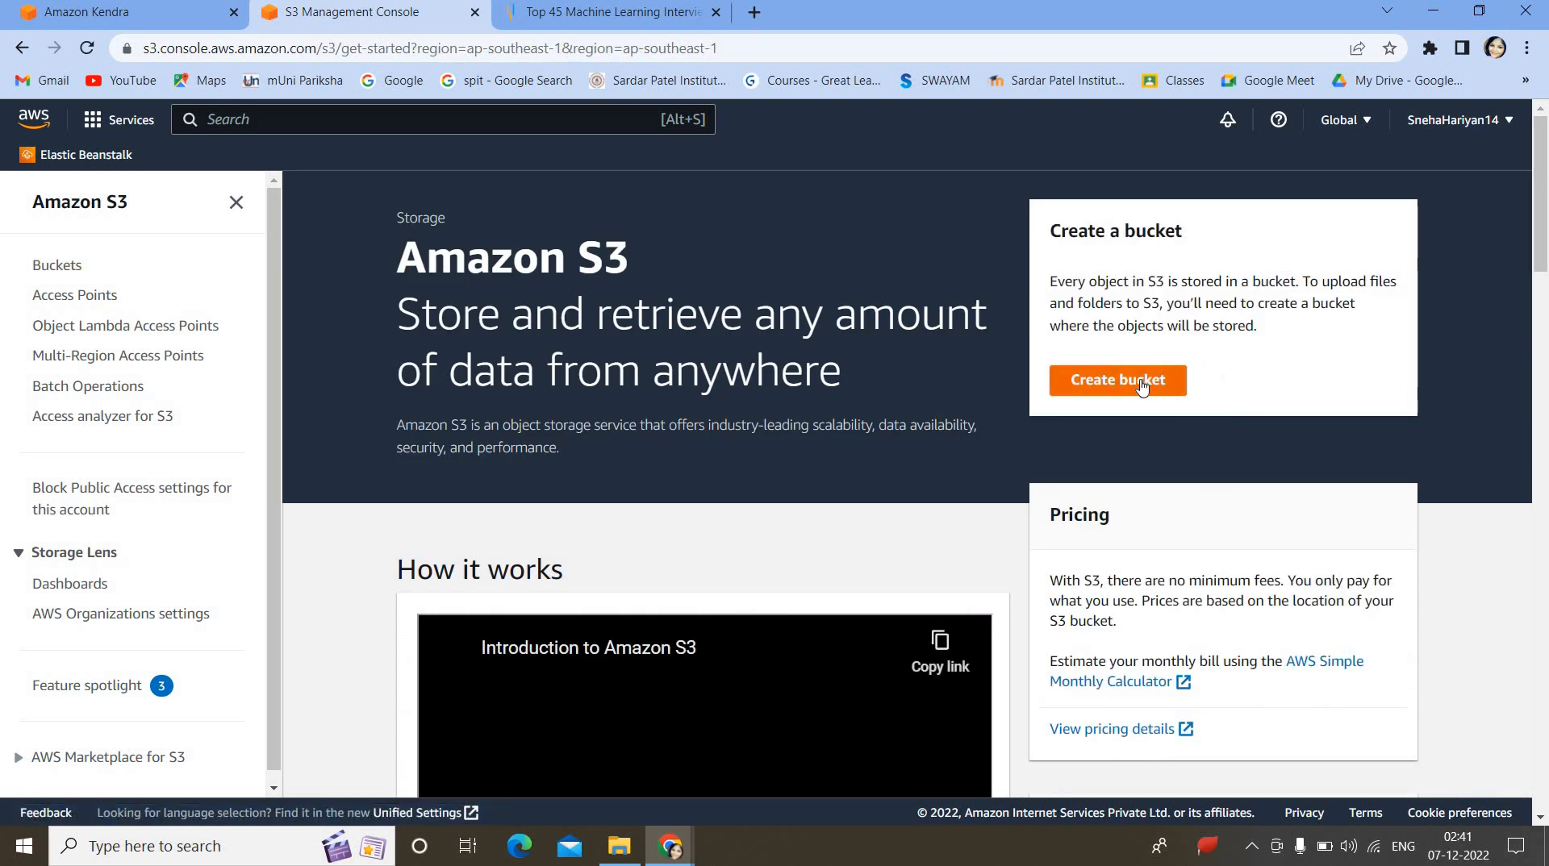
{"action": "left_click", "coordinate": [1140, 387]}
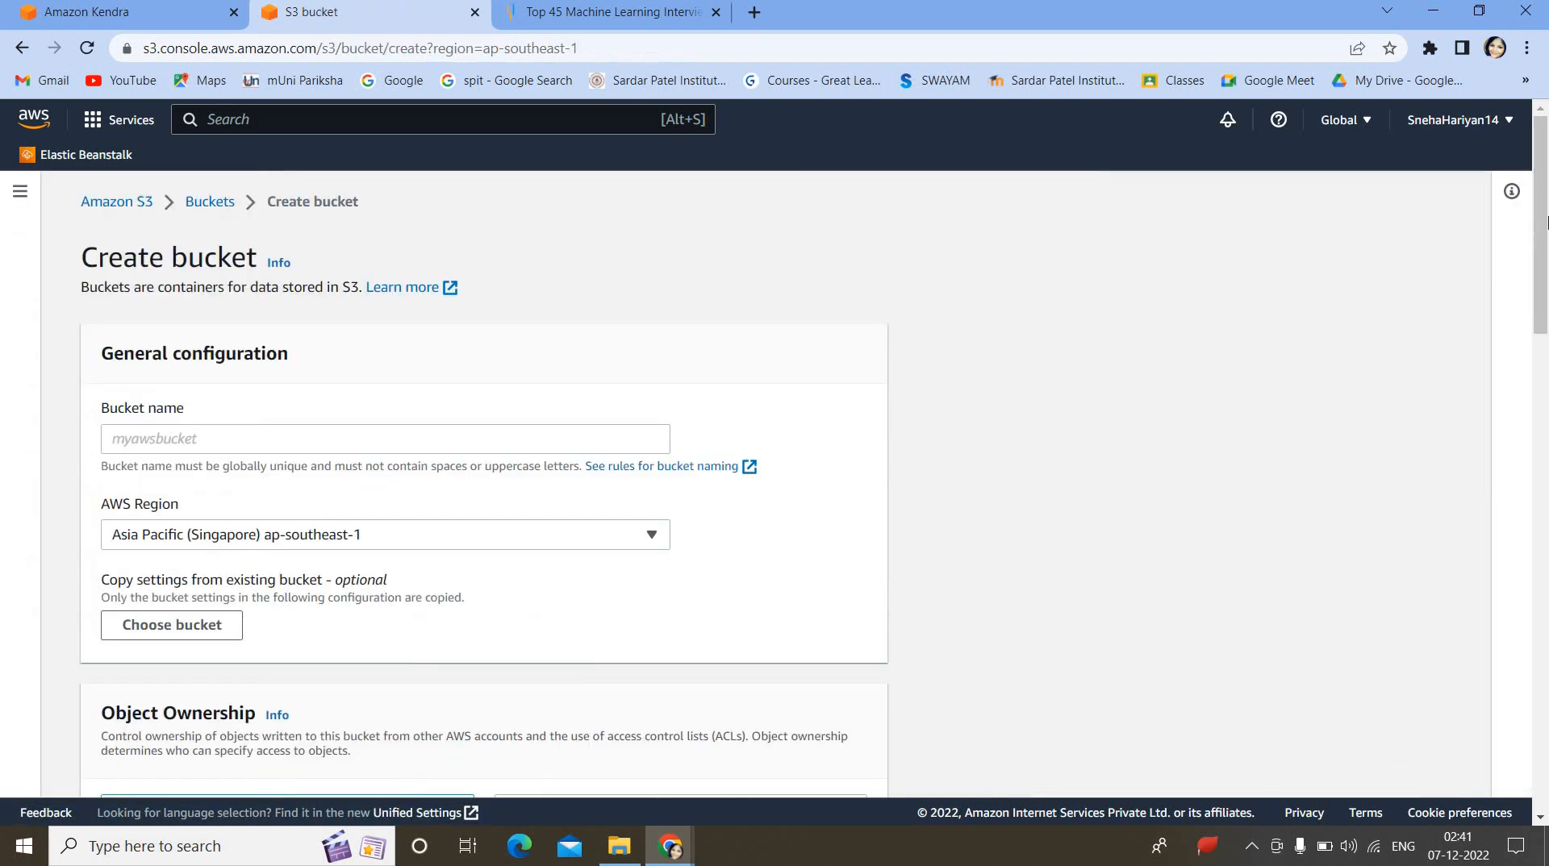
{"action": "left_click", "coordinate": [613, 406]}
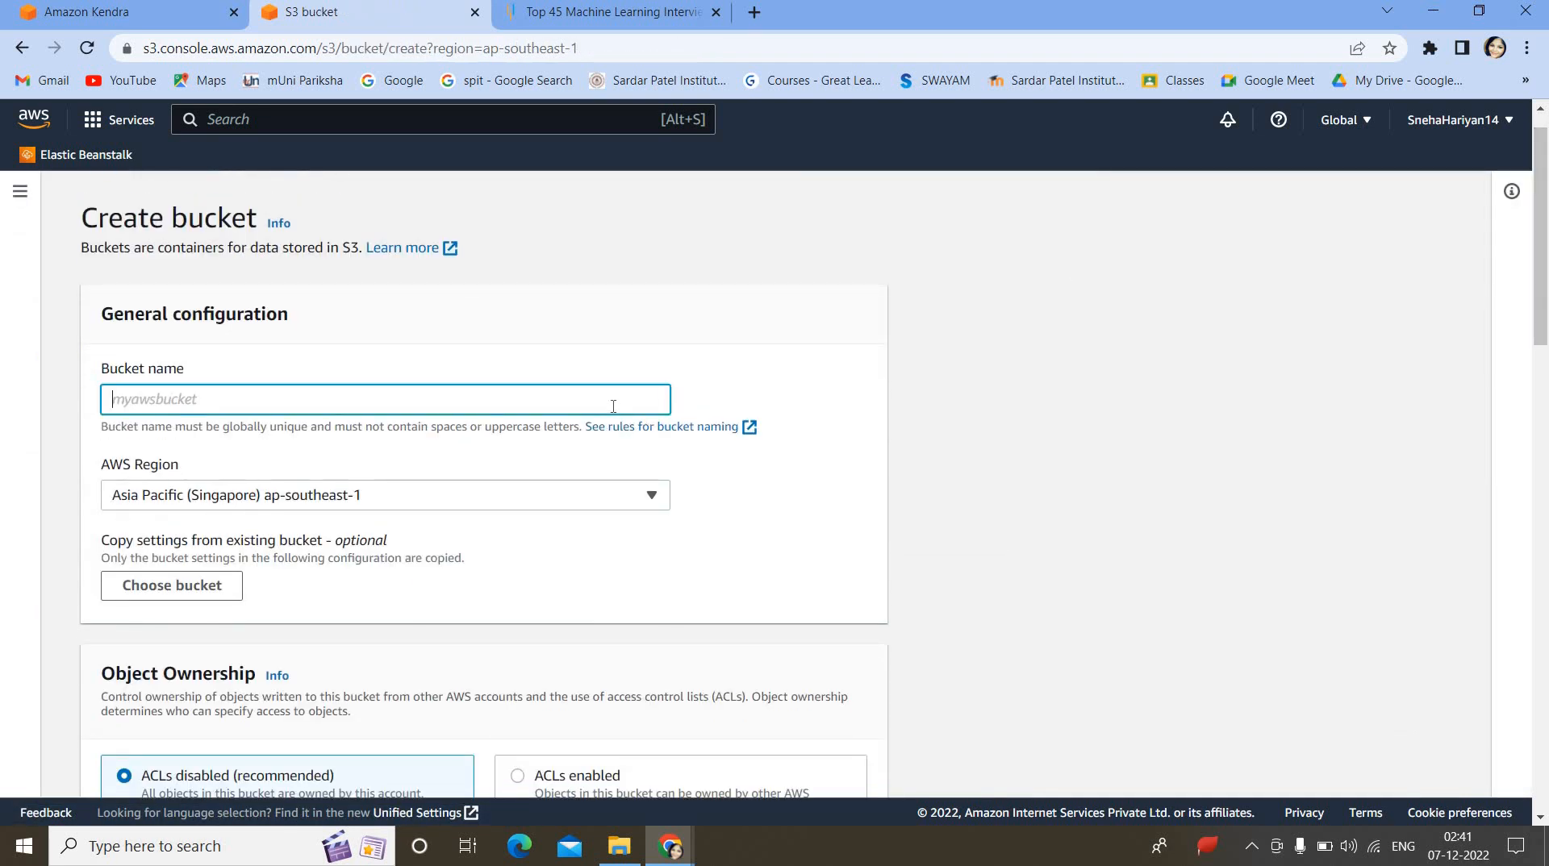
{"action": "type", "text": "bucket112"}
{"action": "scroll", "coordinate": [317, 512], "scroll_direction": "down", "scroll_amount": 1}
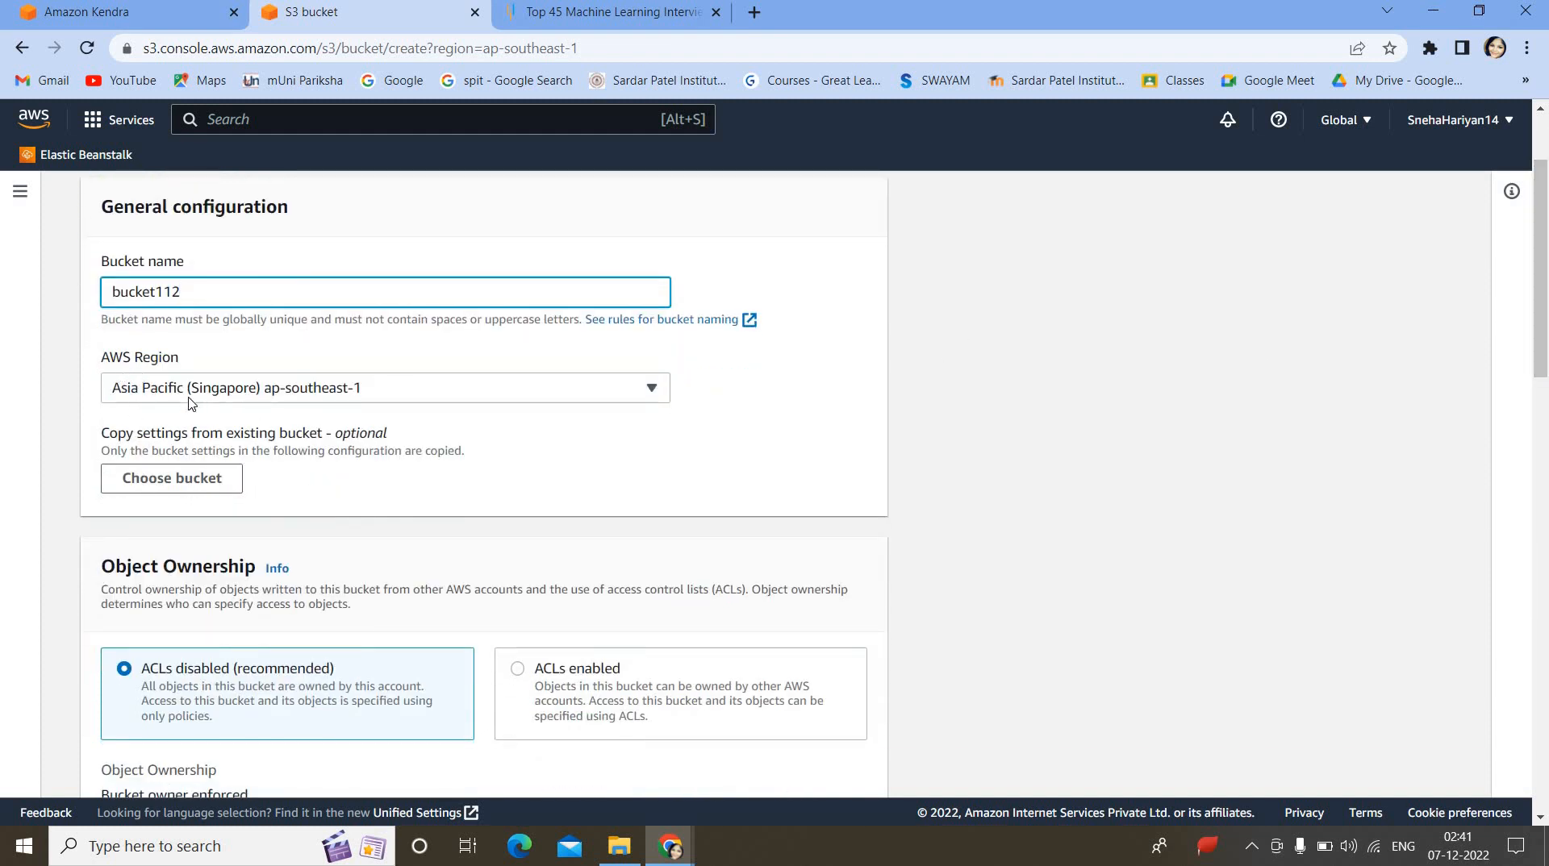
Check the region options in the Kendra console against the bucket's Singapore region and return to the S3 bucket creation form.
{"action": "left_click", "coordinate": [69, 13]}
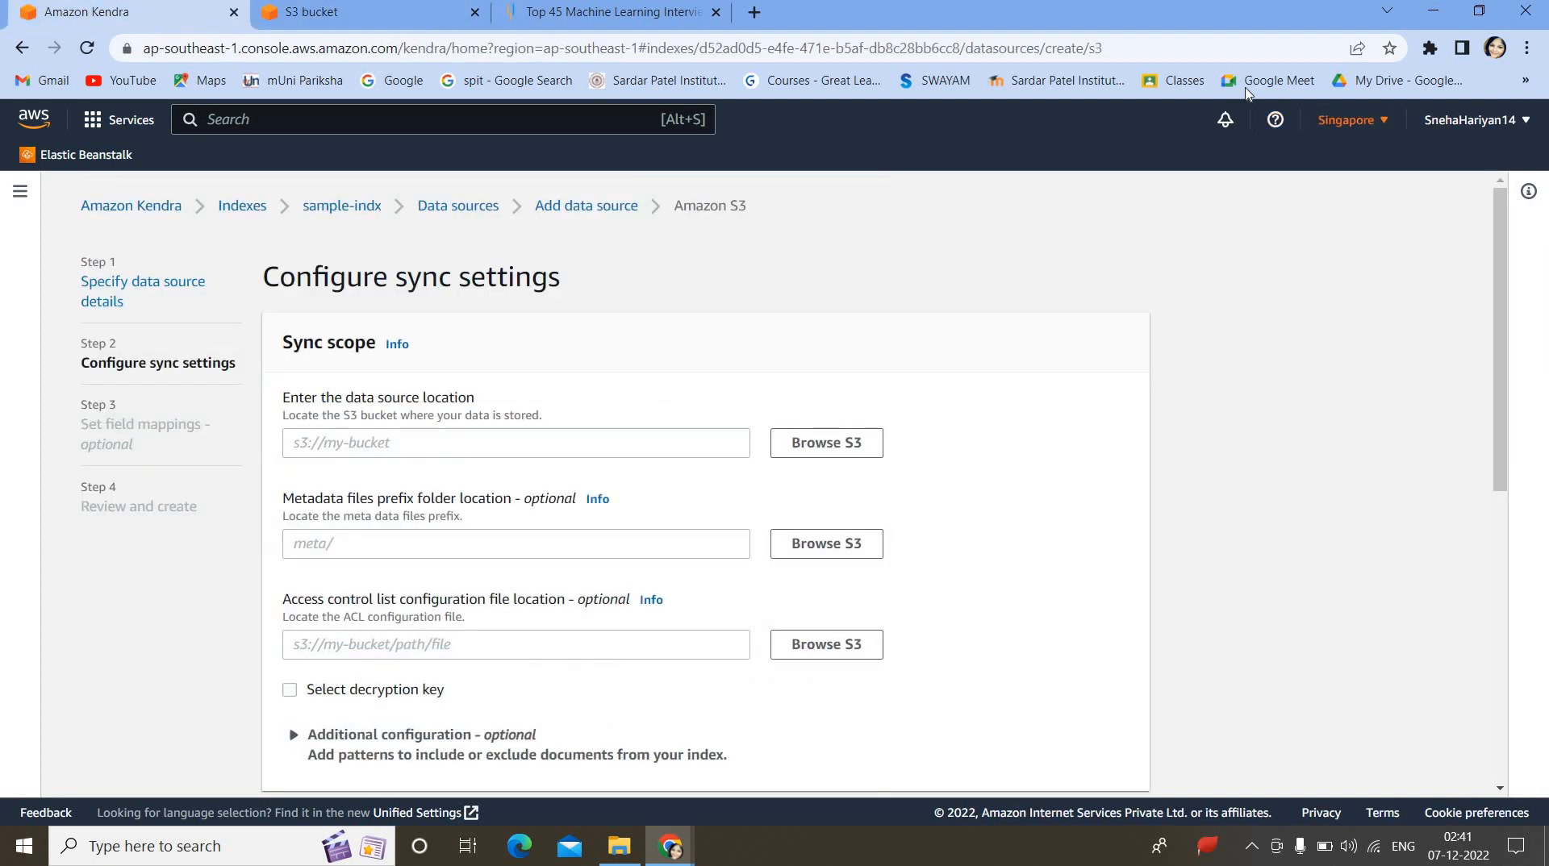
{"action": "left_click", "coordinate": [1363, 121]}
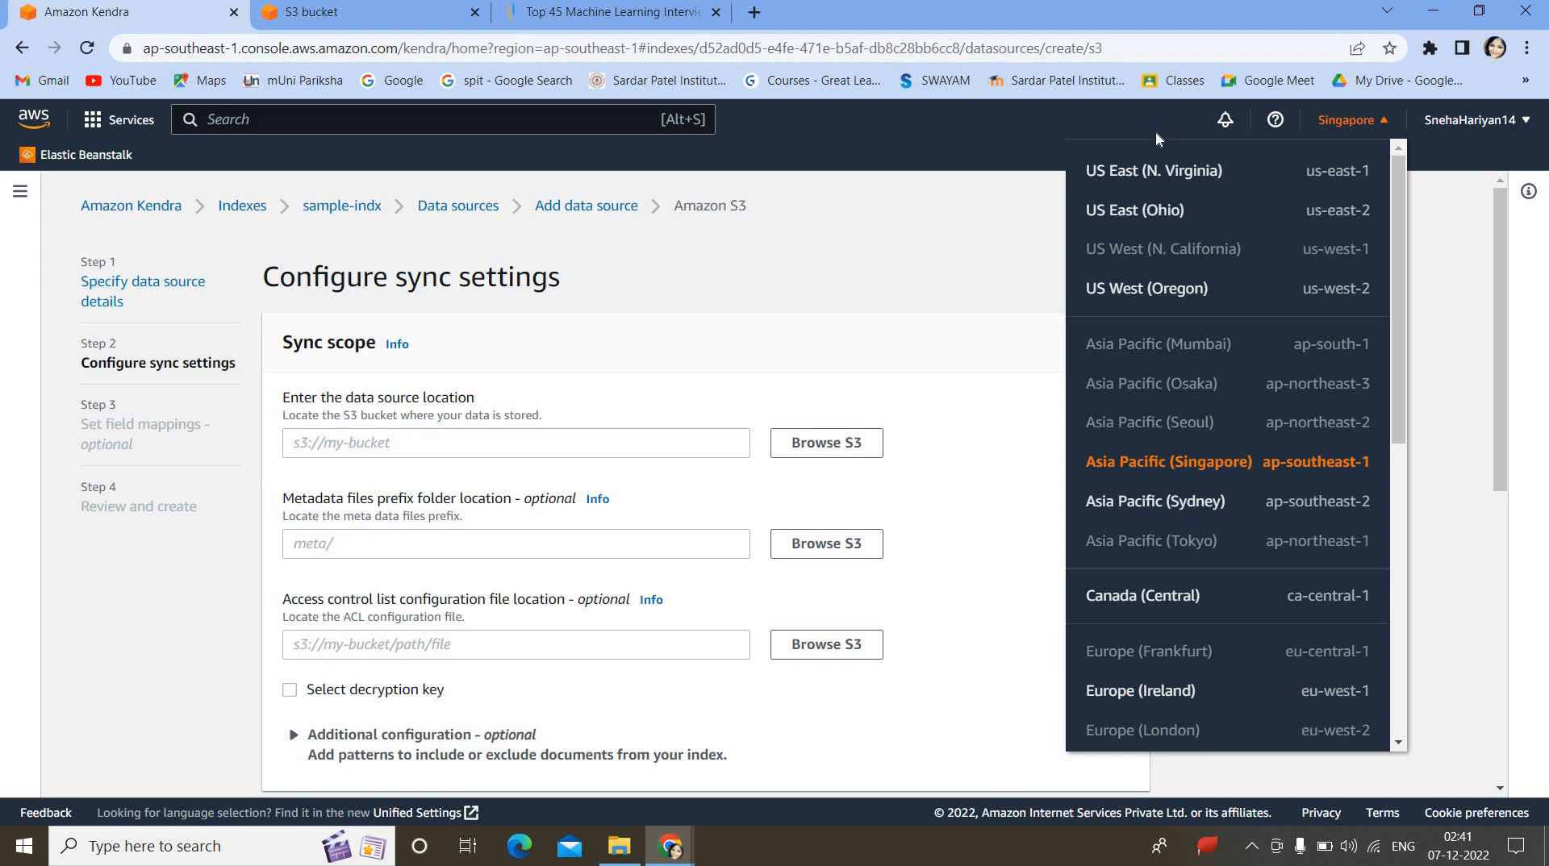
{"action": "left_click", "coordinate": [1156, 171]}
{"action": "left_click", "coordinate": [560, 190]}
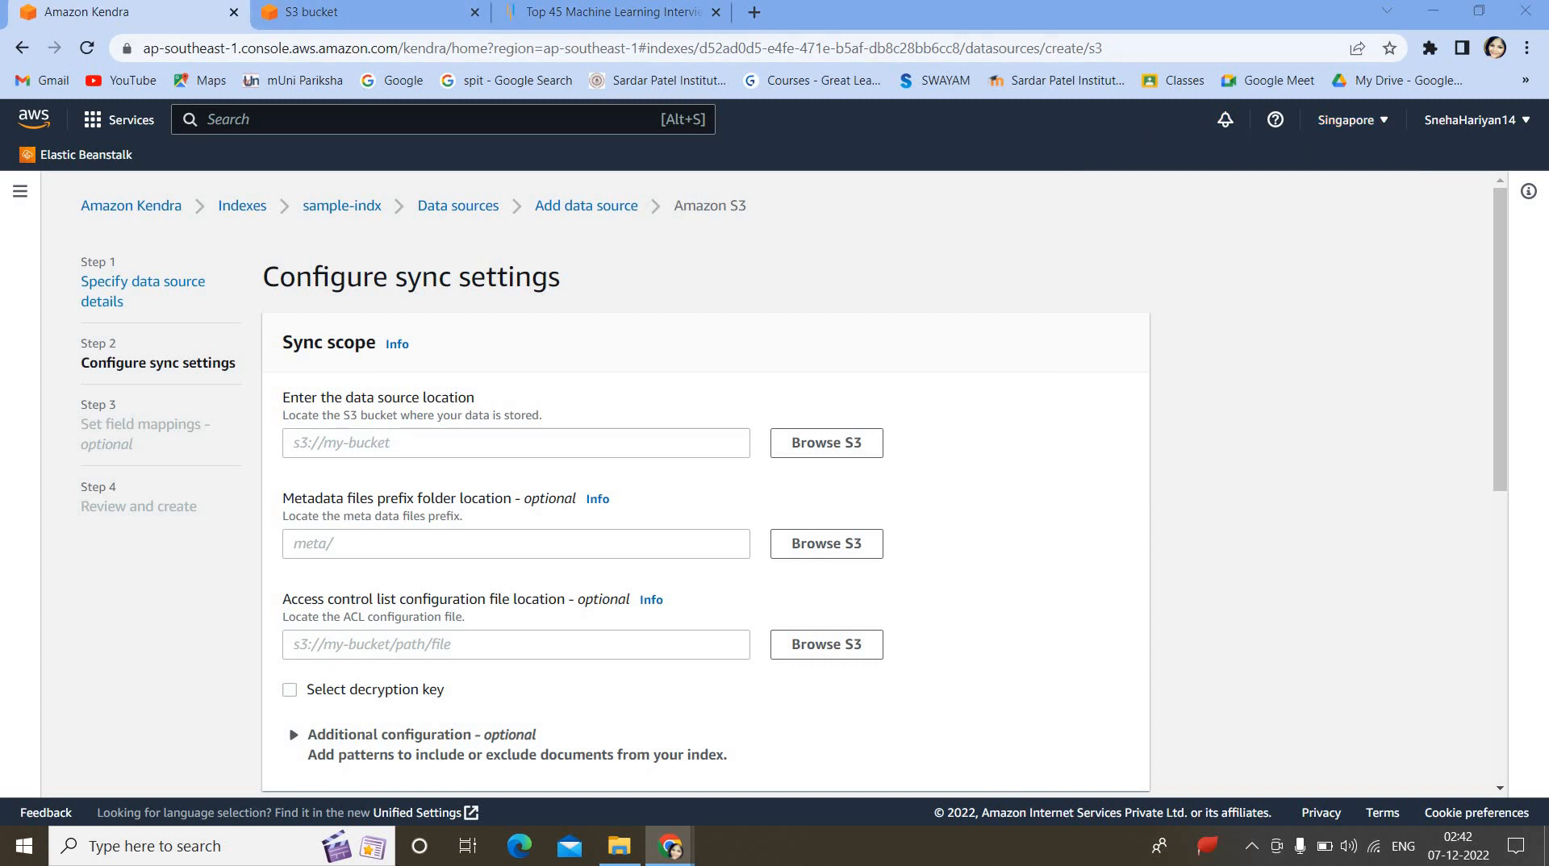
{"action": "left_click", "coordinate": [323, 18]}
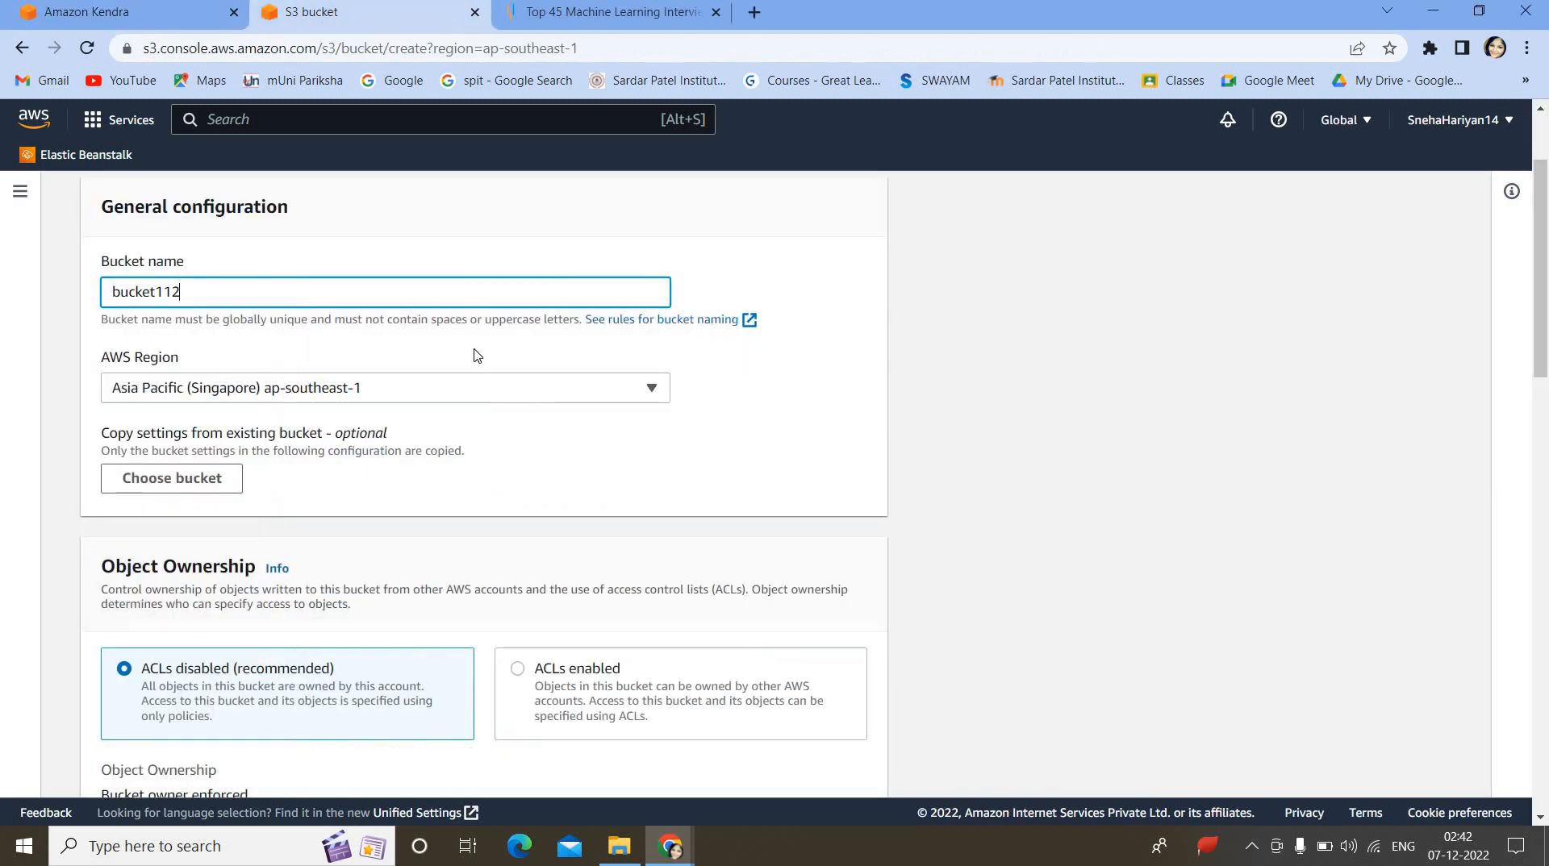
Turn off Block all public access for the new bucket and acknowledge that its objects might become public.
{"action": "scroll", "coordinate": [370, 401], "scroll_direction": "down", "scroll_amount": 4}
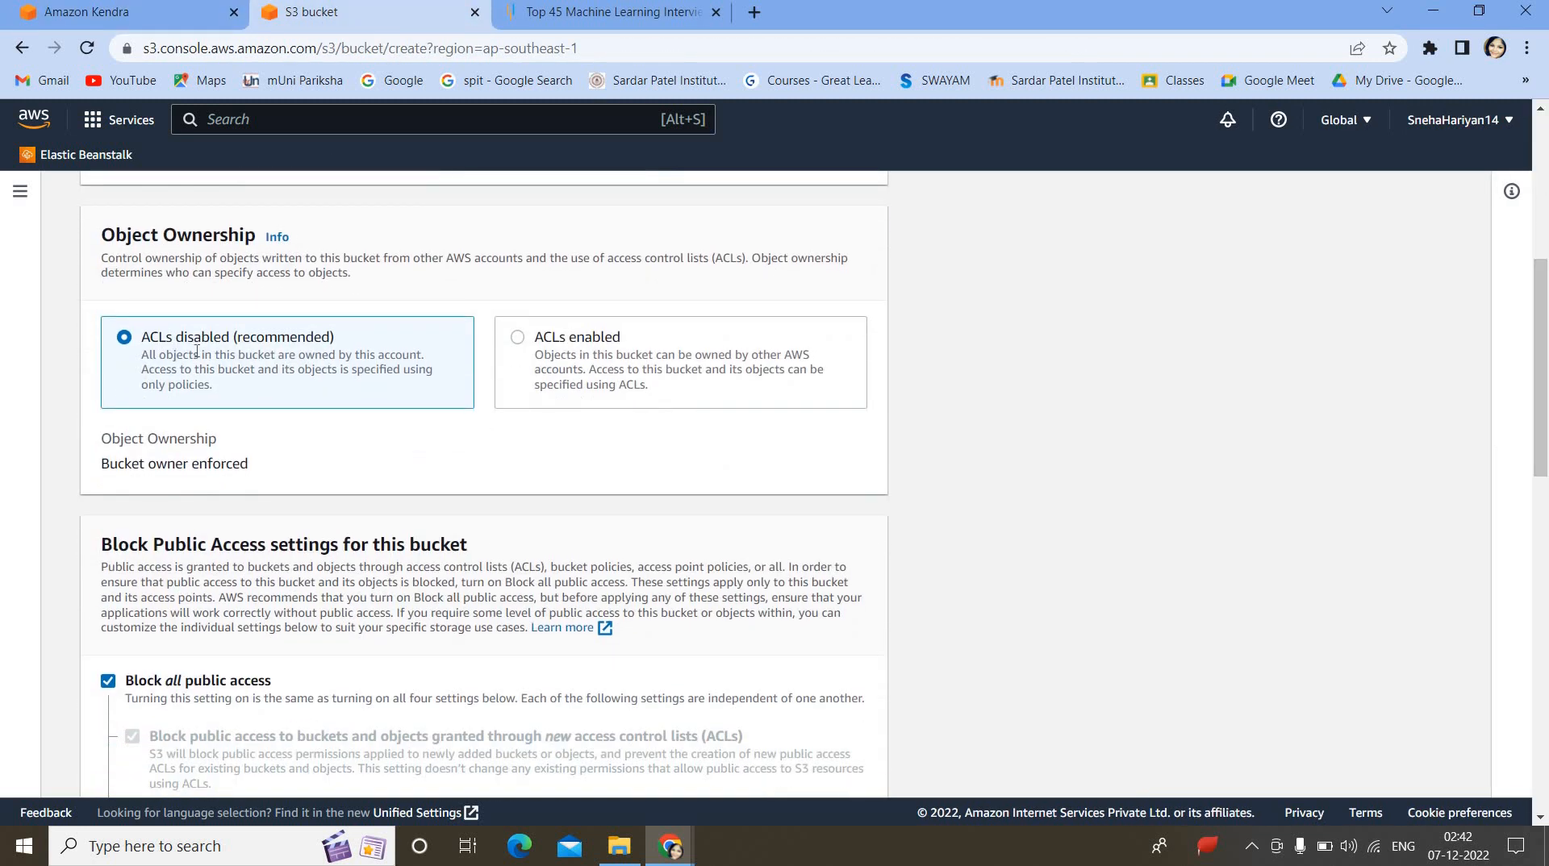
{"action": "left_click_drag", "start_coordinate": [1529, 348], "coordinate": [1546, 528]}
{"action": "left_click", "coordinate": [82, 353]}
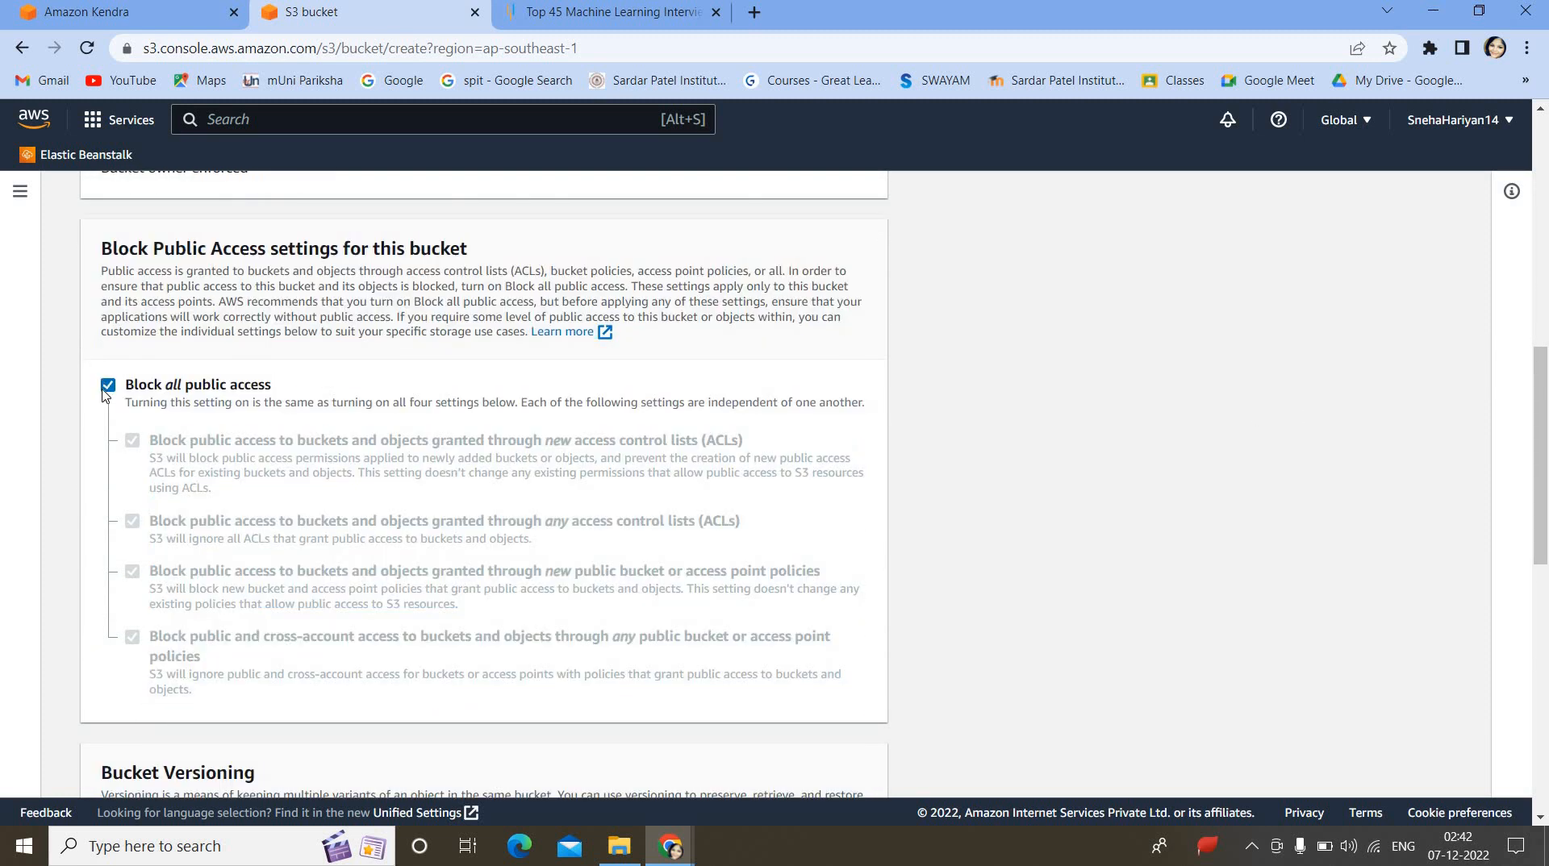
{"action": "left_click", "coordinate": [114, 386]}
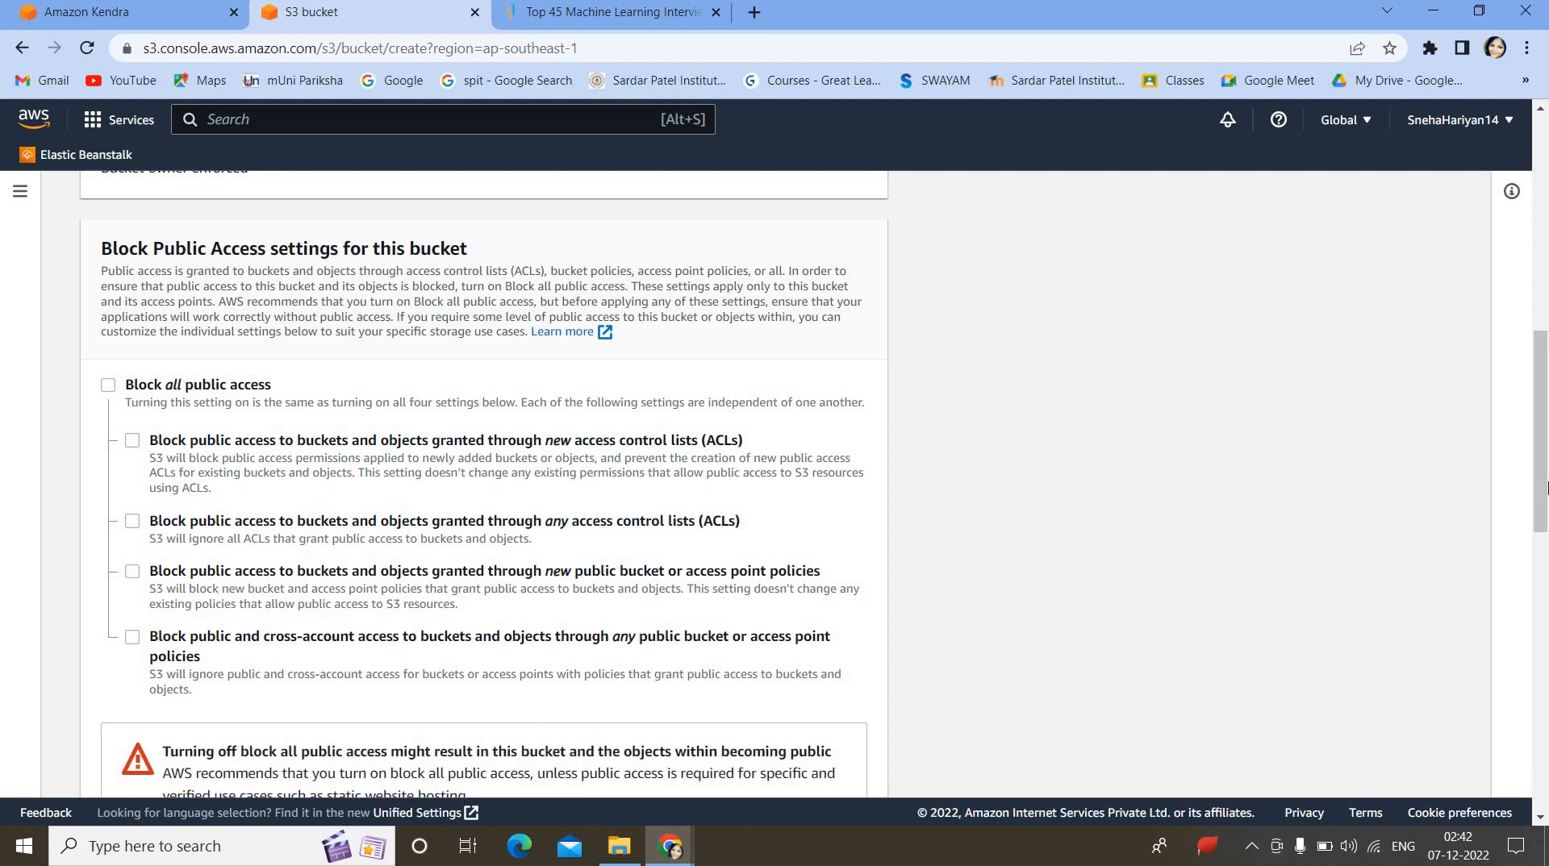
{"action": "scroll", "coordinate": [482, 512], "scroll_direction": "down", "scroll_amount": 4}
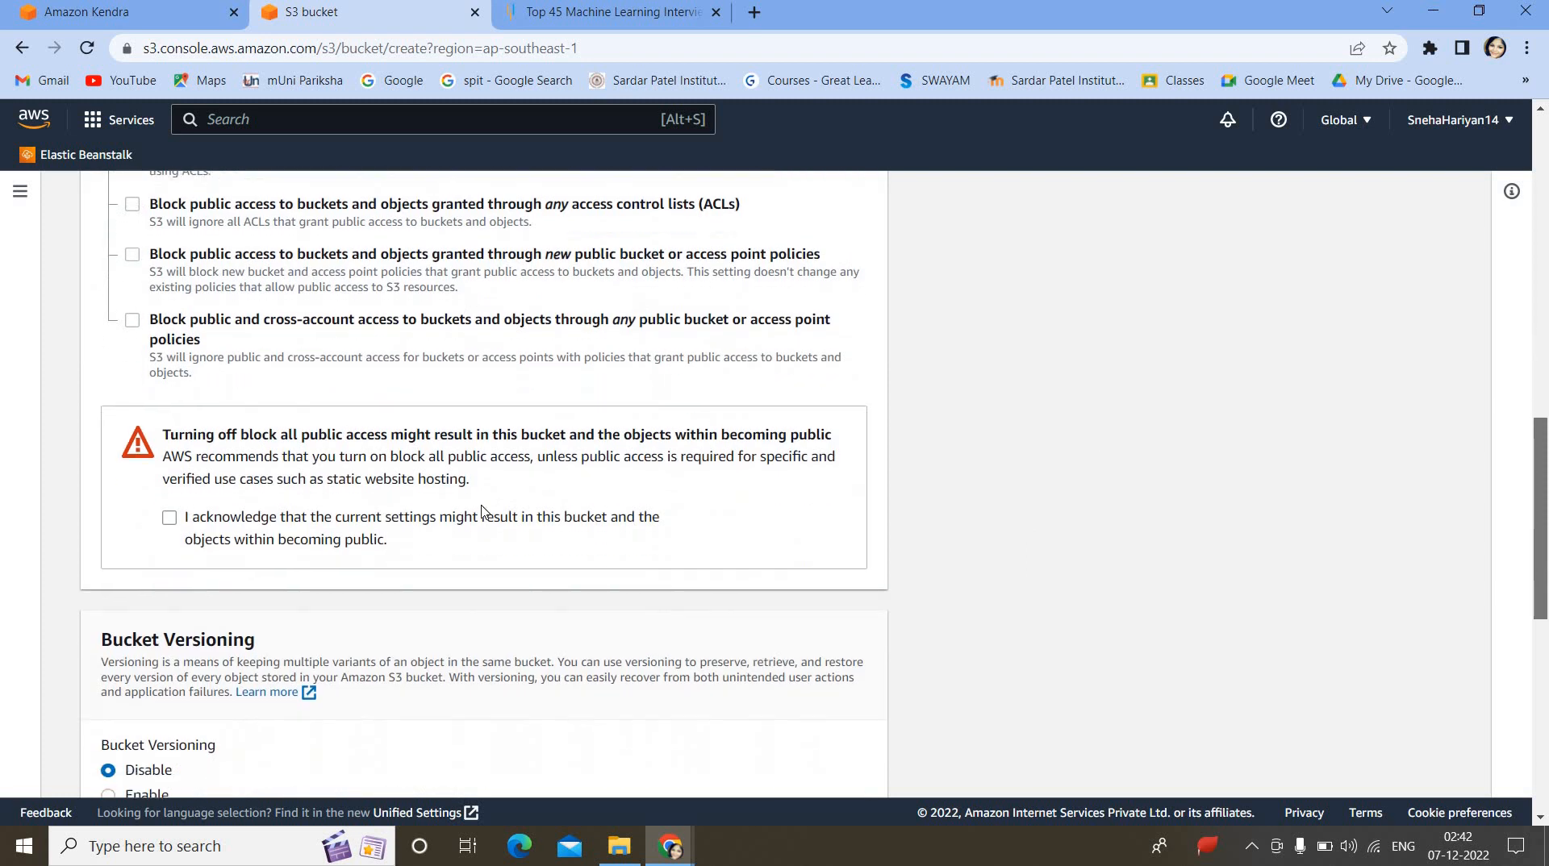
{"action": "left_click", "coordinate": [170, 517]}
{"action": "left_click_drag", "start_coordinate": [1541, 518], "coordinate": [1546, 150]}
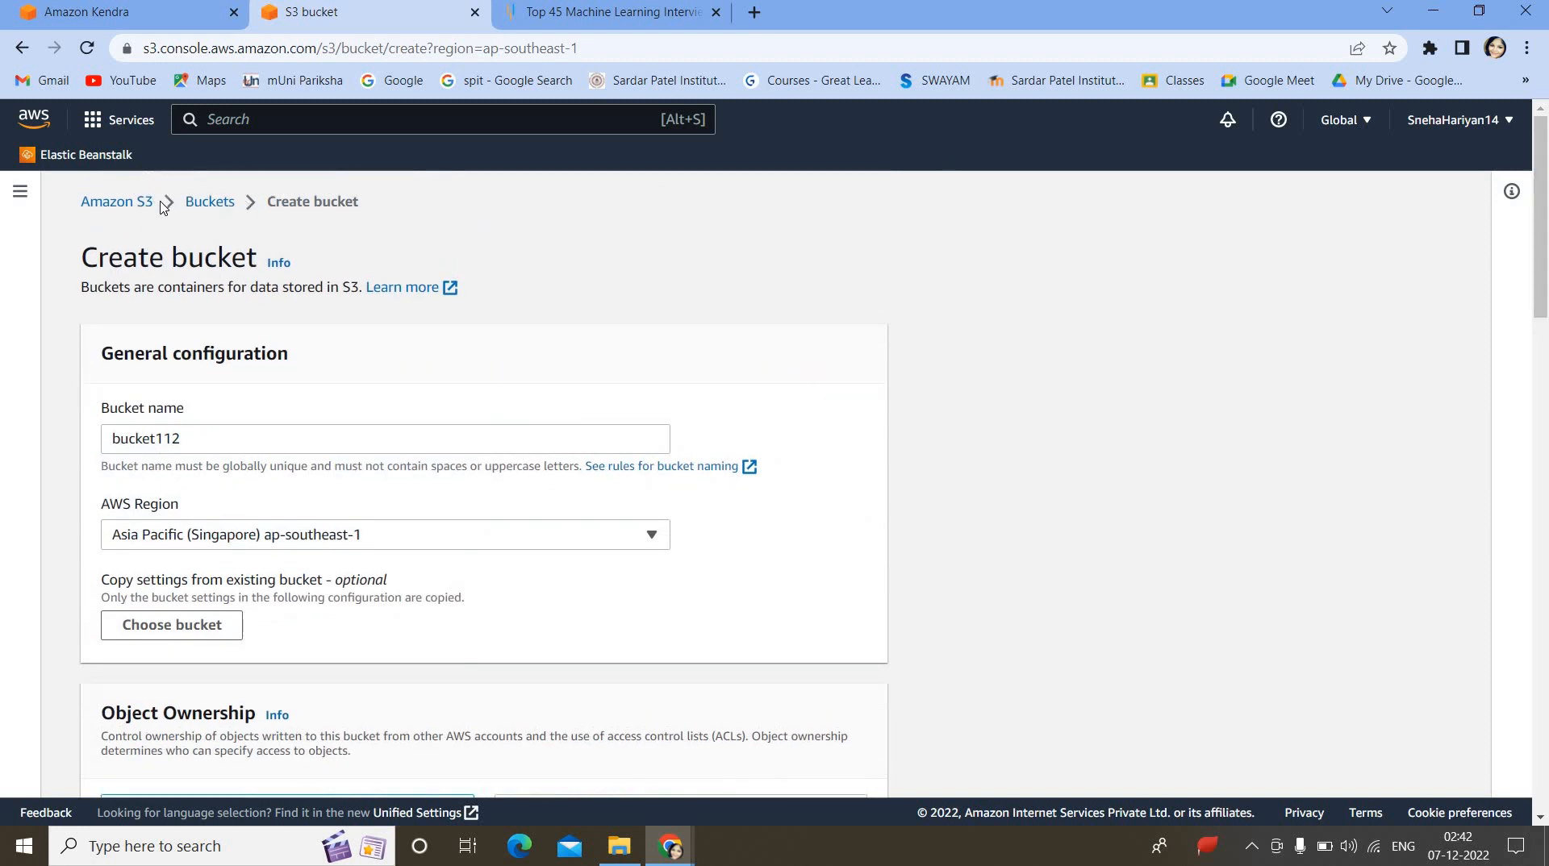
Abandon the new bucket and open the existing kendra-demo136 bucket to examine its objects.
{"action": "left_click", "coordinate": [222, 208]}
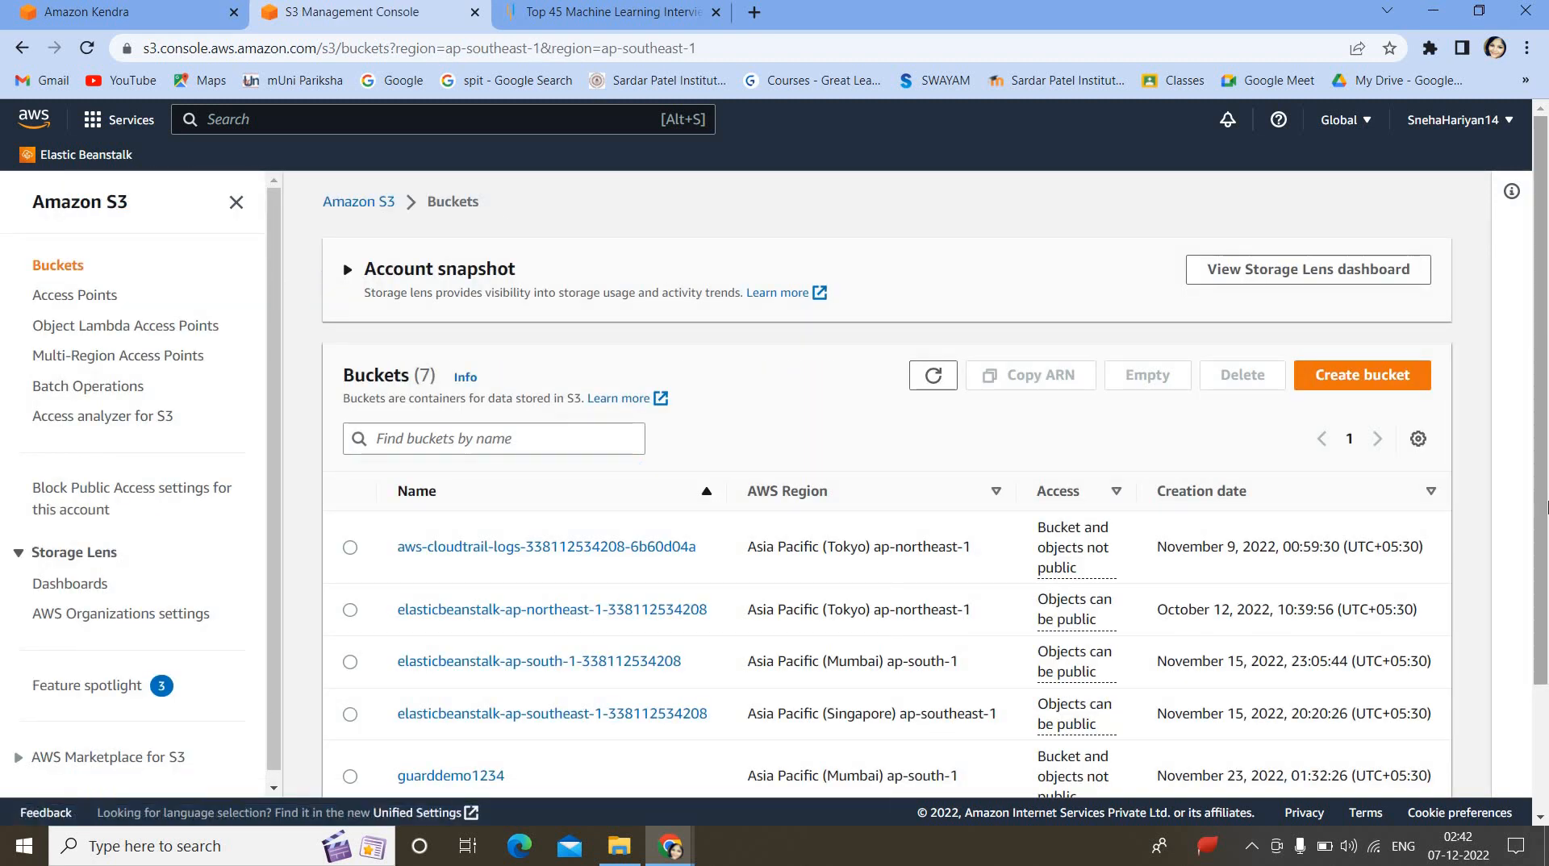
{"action": "scroll", "coordinate": [1547, 343], "scroll_direction": "down", "scroll_amount": 2}
{"action": "left_click", "coordinate": [481, 680]}
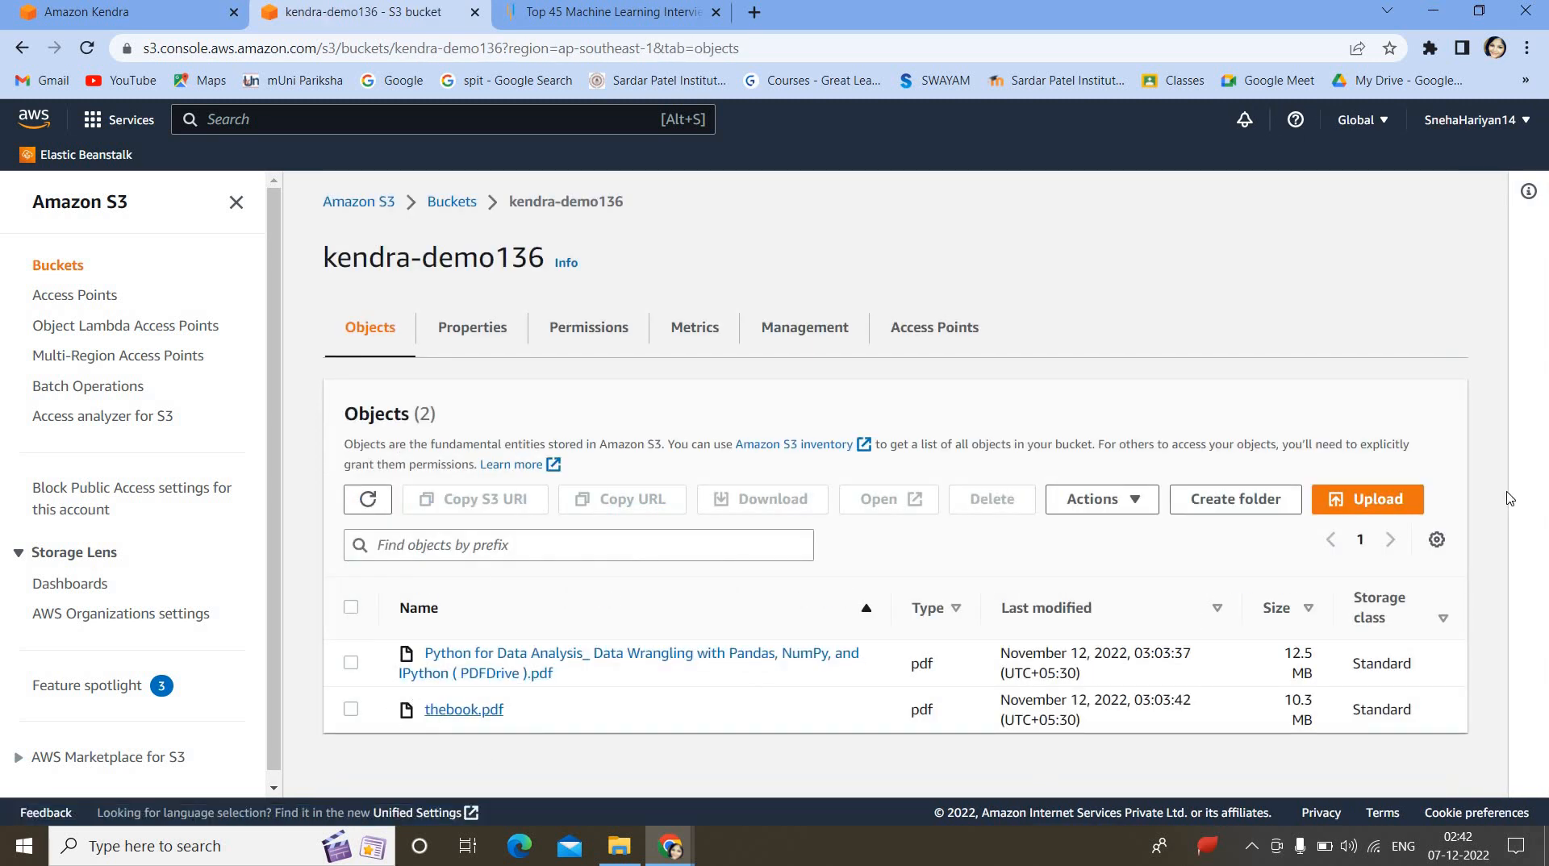
Start an upload to kendra-demo136, select the Python for Data Analysis PDF in the demo folder, and dismiss the file selection.
{"action": "left_click", "coordinate": [1366, 499]}
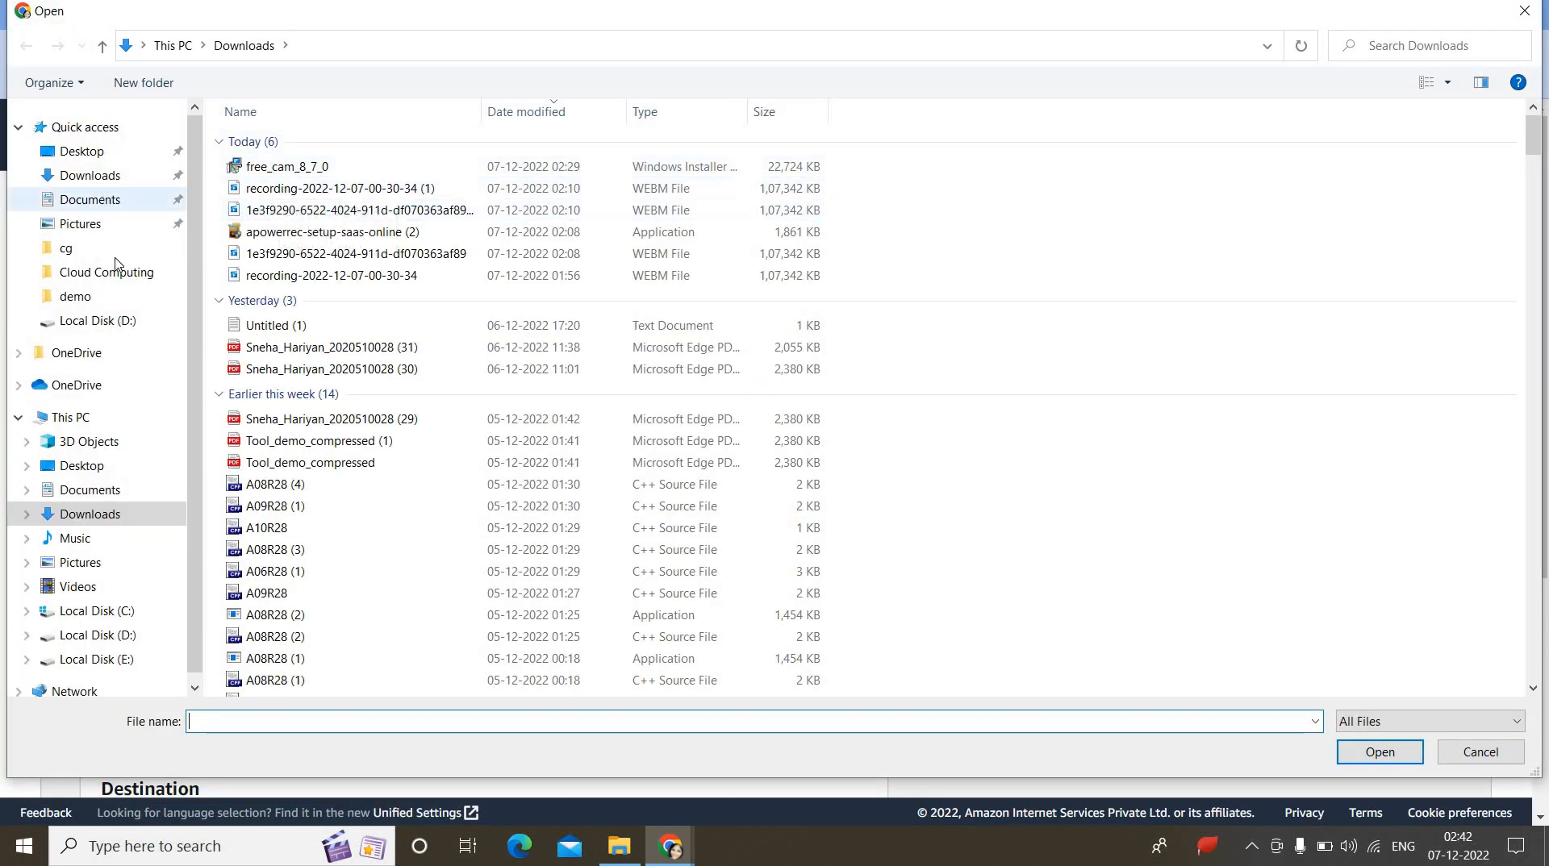
{"action": "left_click", "coordinate": [142, 296]}
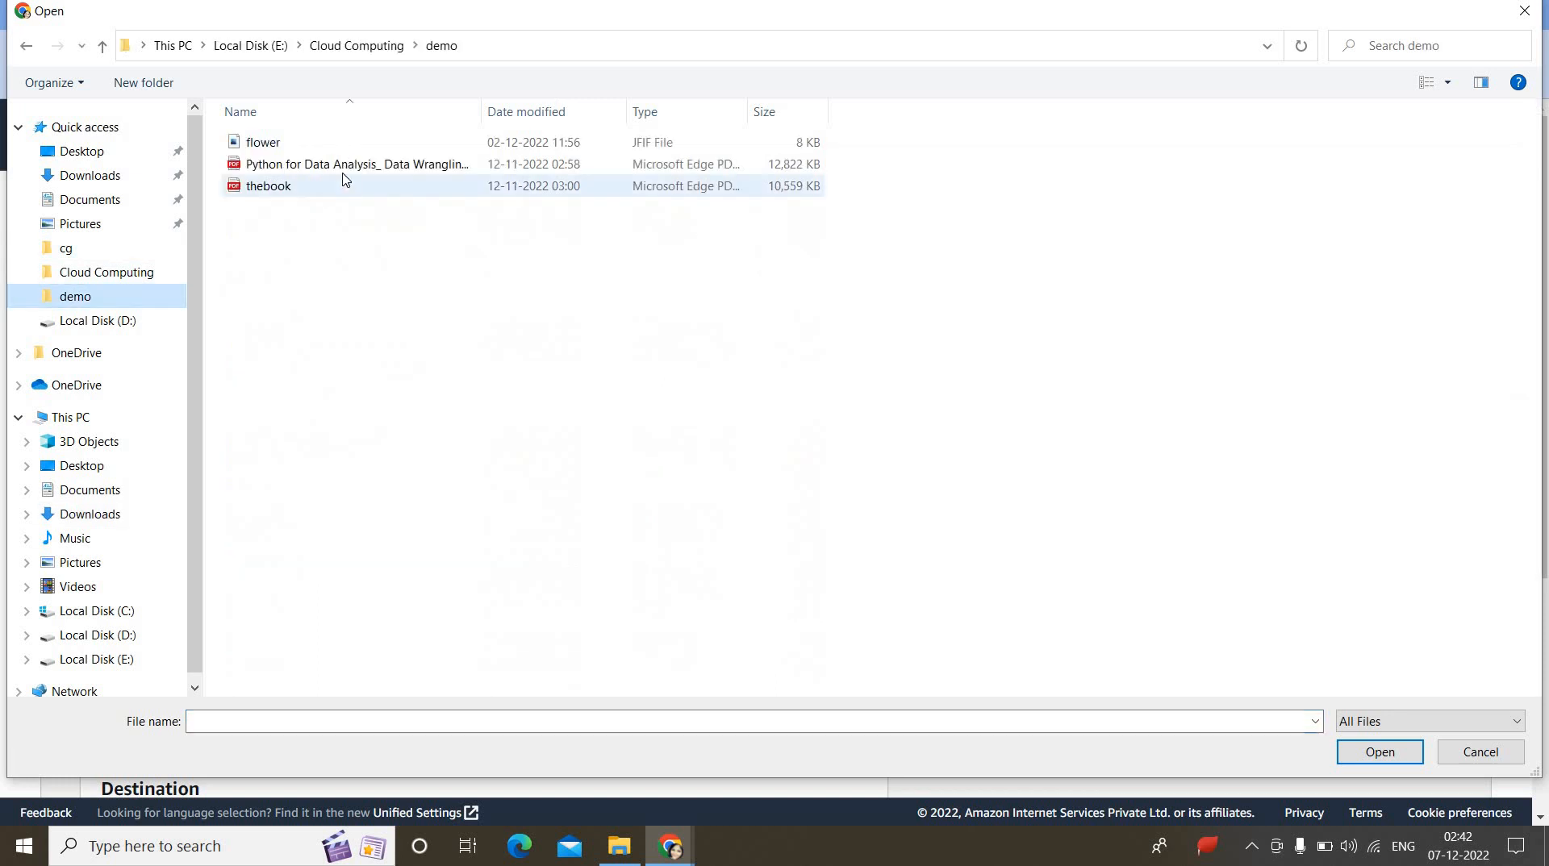
{"action": "left_click", "coordinate": [346, 167]}
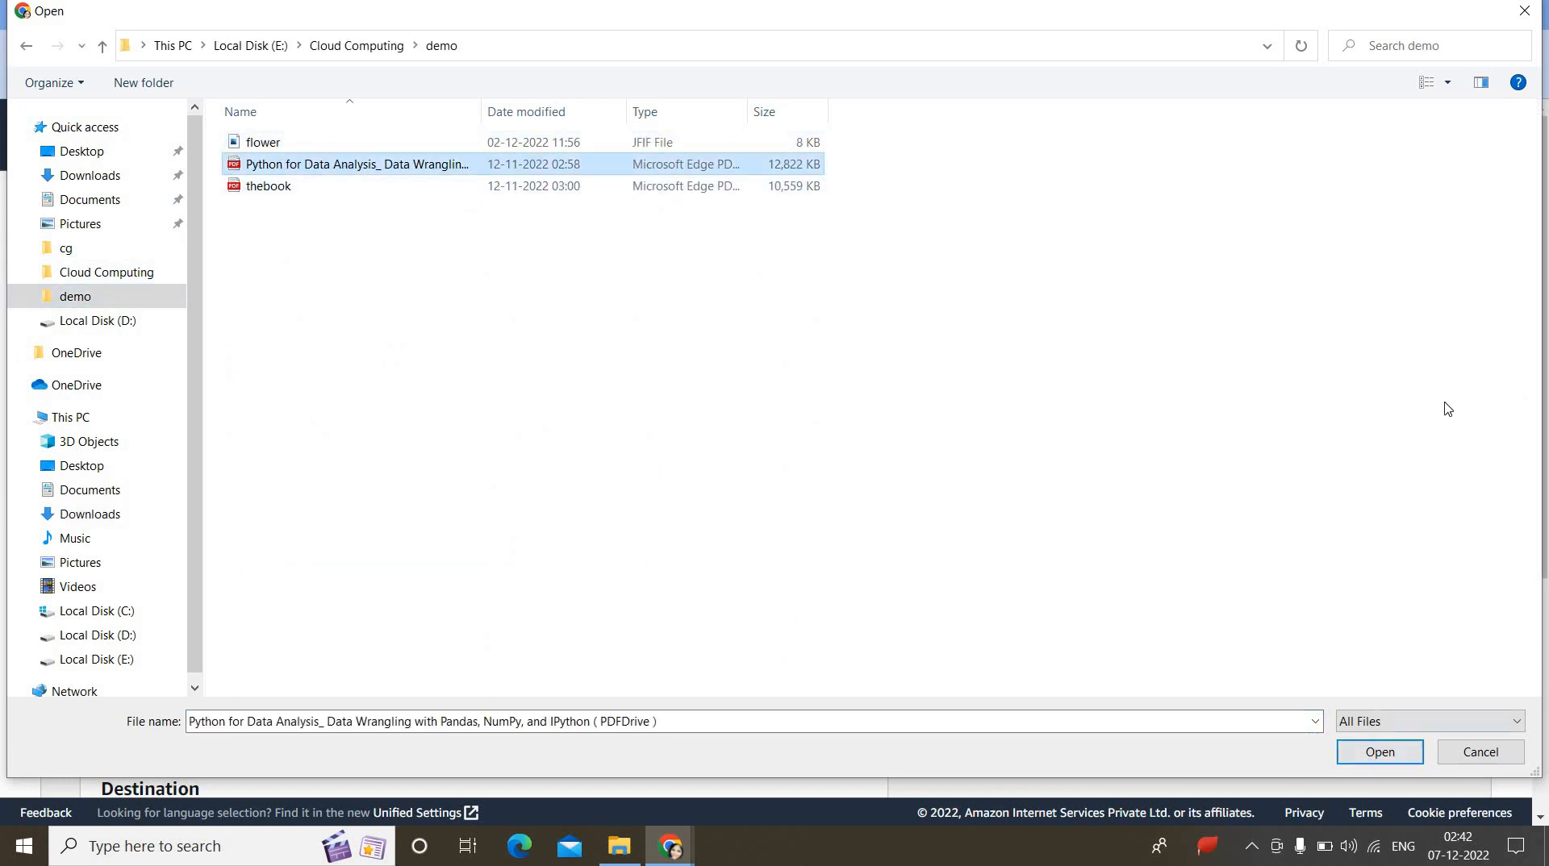
{"action": "left_click", "coordinate": [1526, 12]}
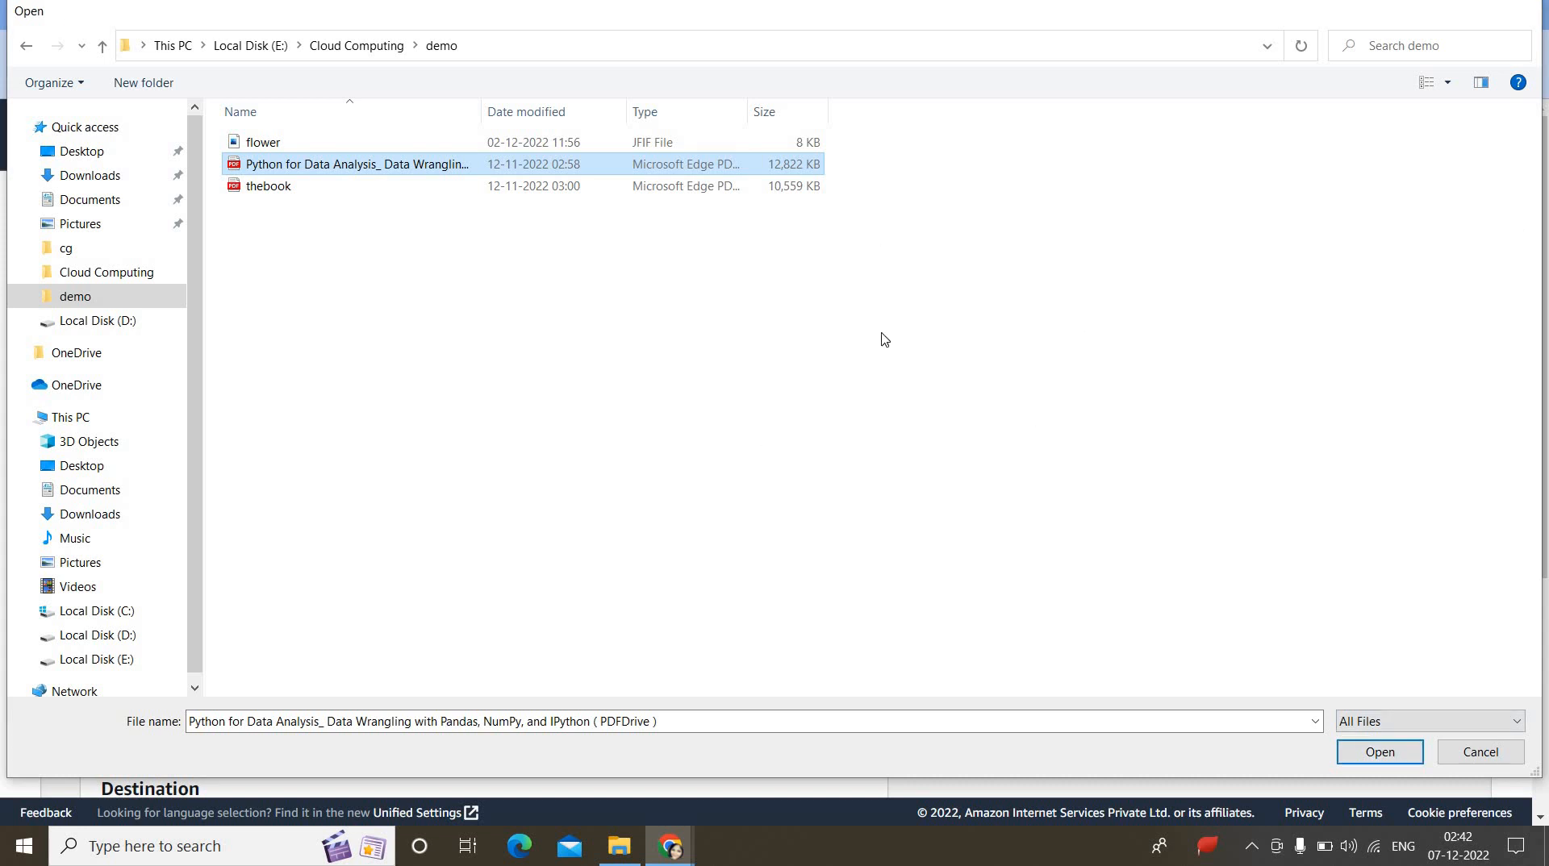
{"action": "scroll", "coordinate": [1547, 753], "scroll_direction": "down", "scroll_amount": 5}
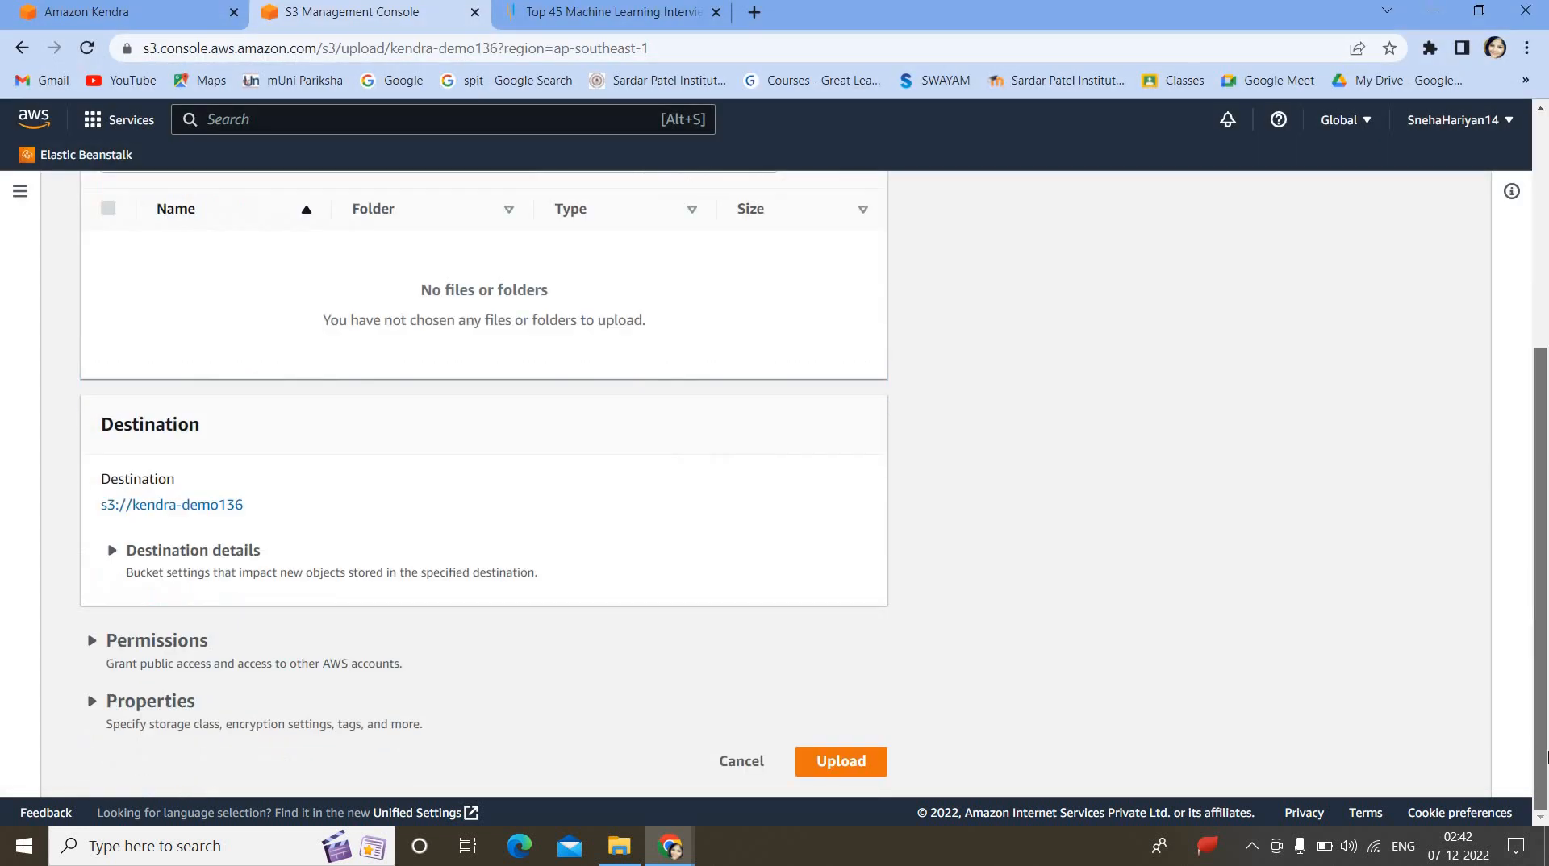
{"action": "scroll", "coordinate": [1540, 447], "scroll_direction": "up", "scroll_amount": 5}
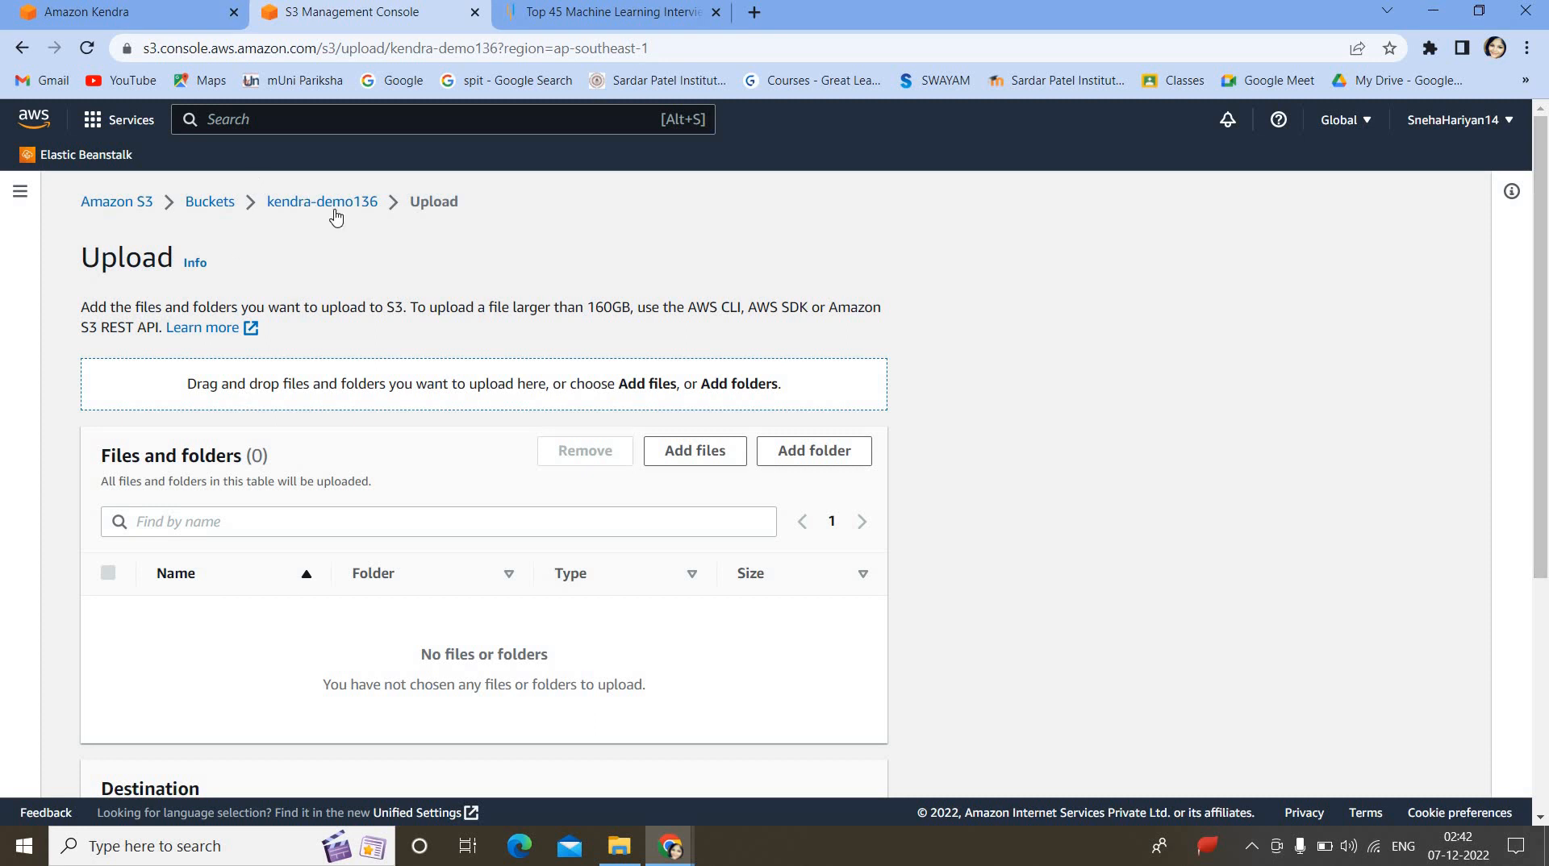
Return to the Kendra sync settings and set the data source location to the kendra-demo136 bucket.
{"action": "left_click", "coordinate": [177, 17]}
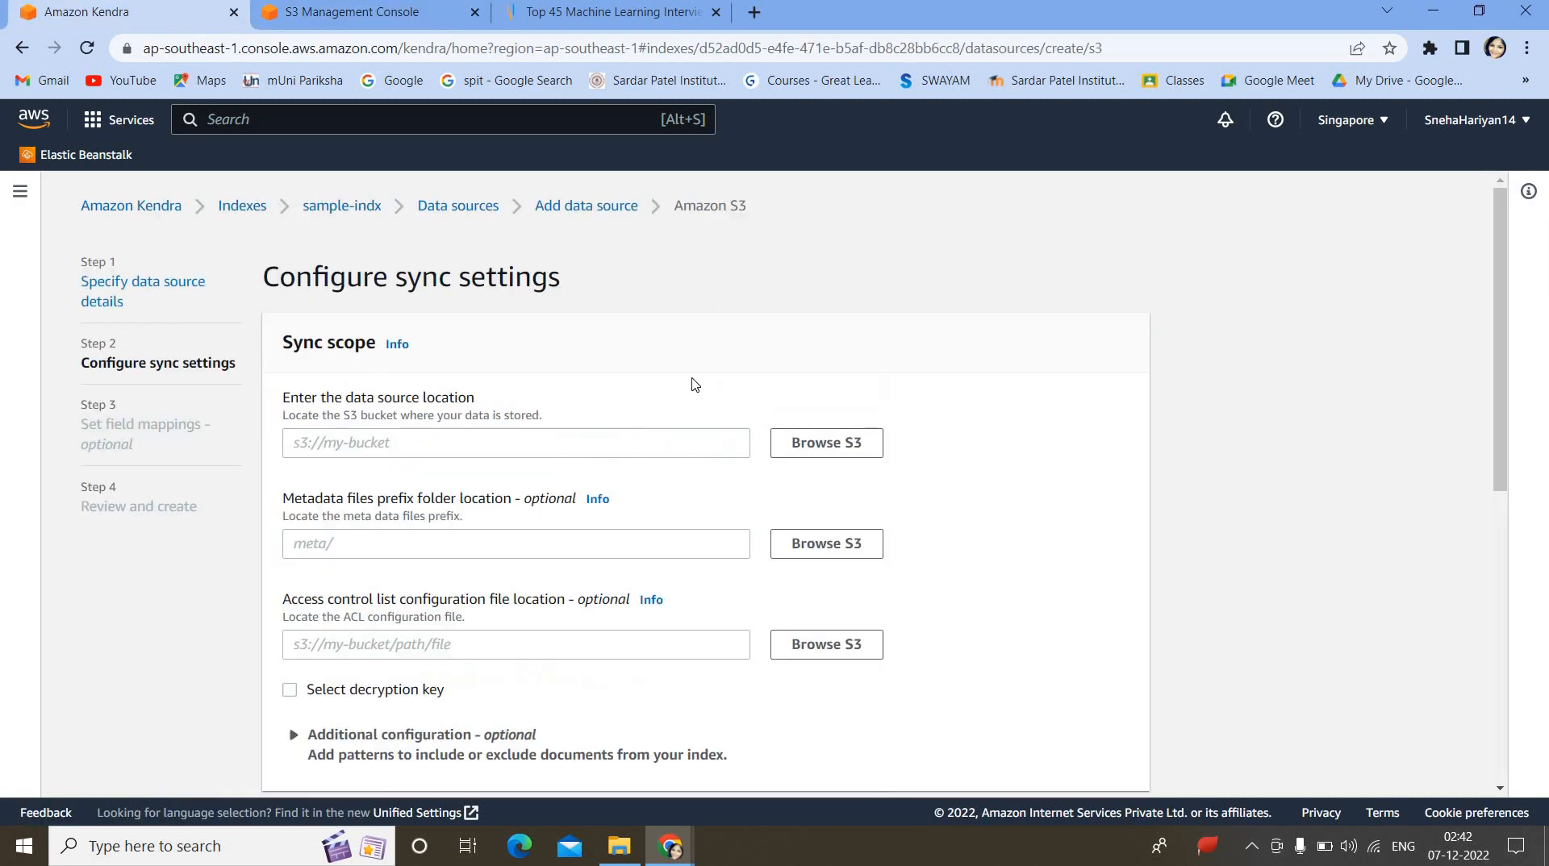
{"action": "left_click", "coordinate": [792, 442]}
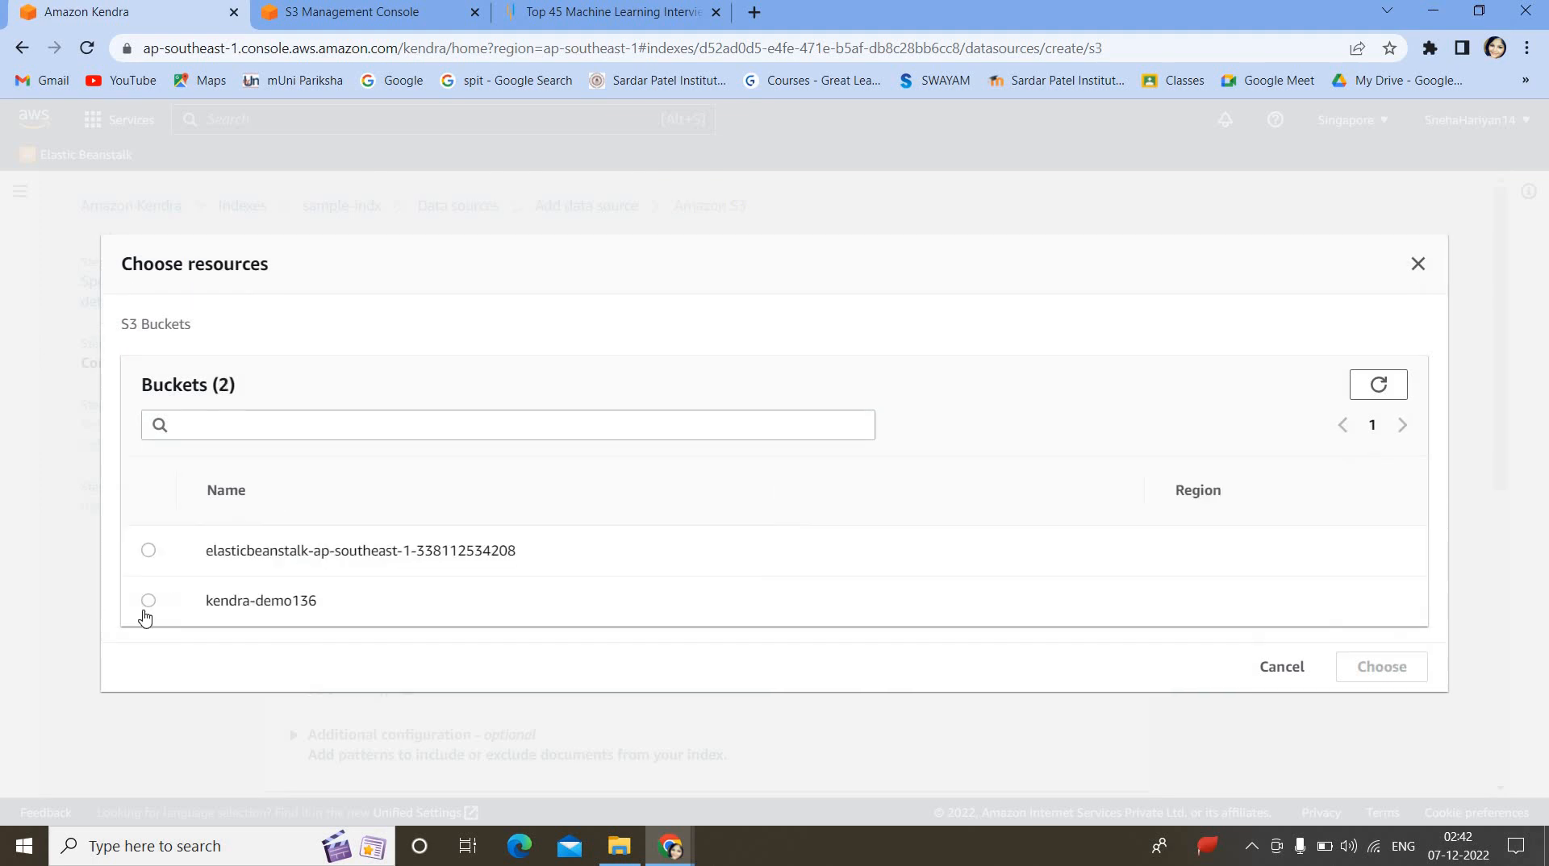
{"action": "left_click", "coordinate": [150, 605]}
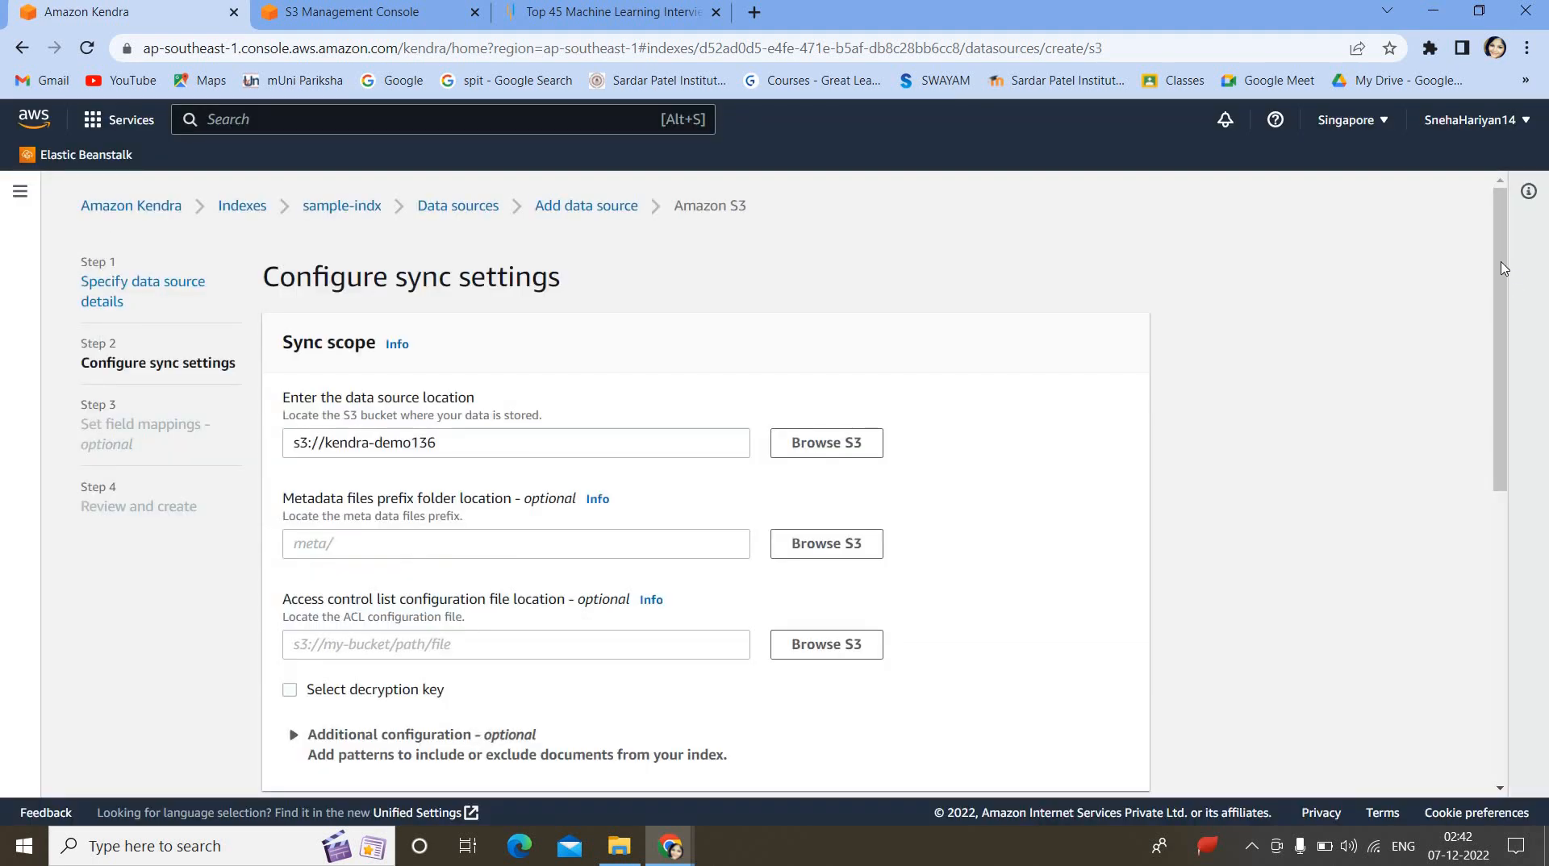
Choose to create a new IAM role for the data source and name it AmazonKendra-kendra2.
{"action": "left_click_drag", "start_coordinate": [1499, 308], "coordinate": [1491, 489]}
{"action": "scroll", "coordinate": [885, 511], "scroll_direction": "down", "scroll_amount": 2}
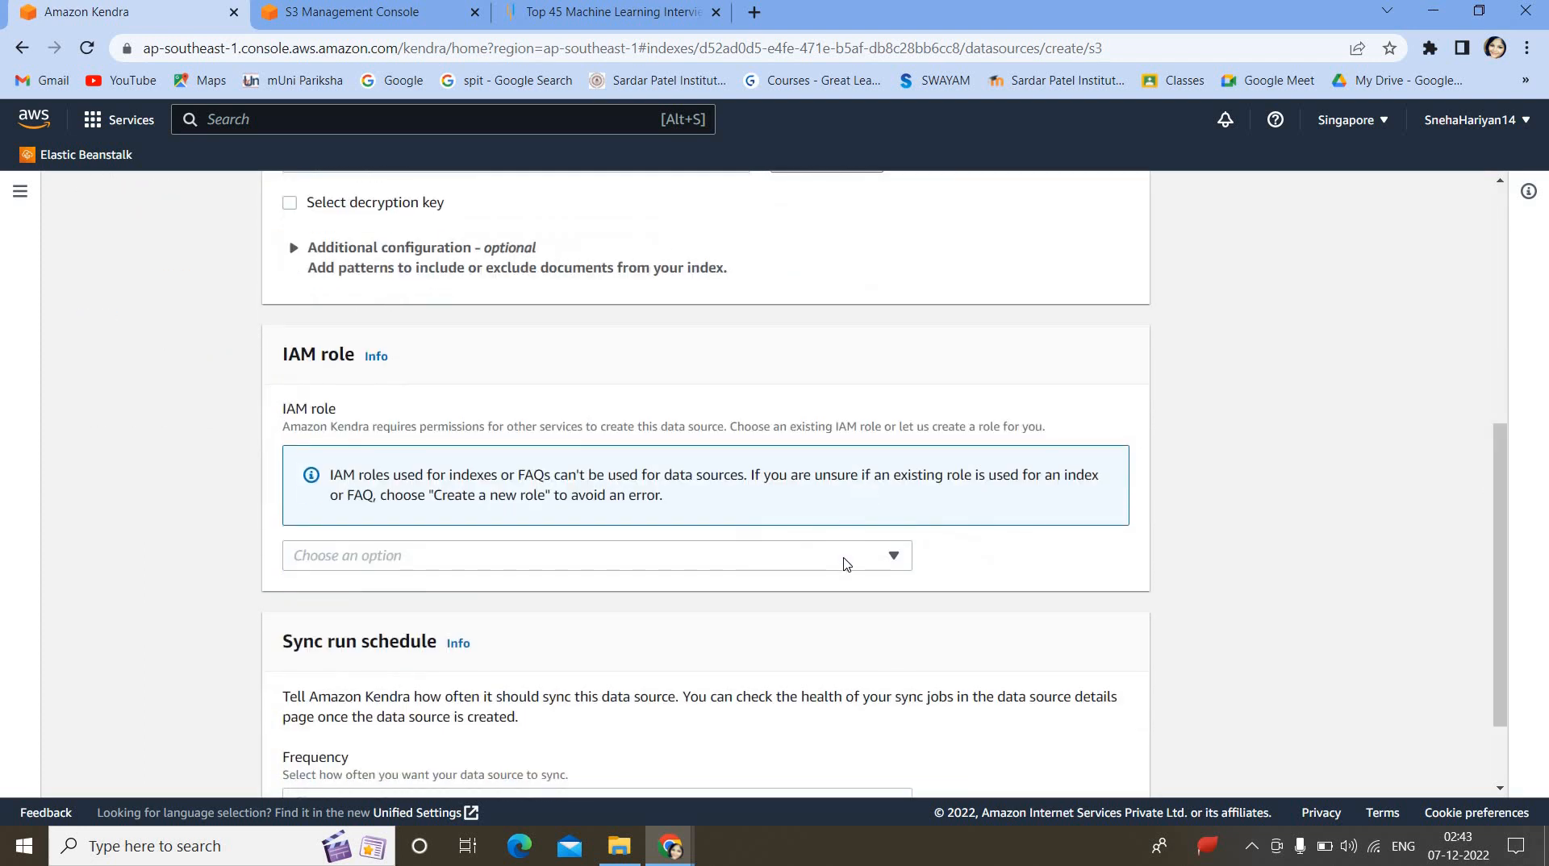
{"action": "left_click", "coordinate": [846, 564]}
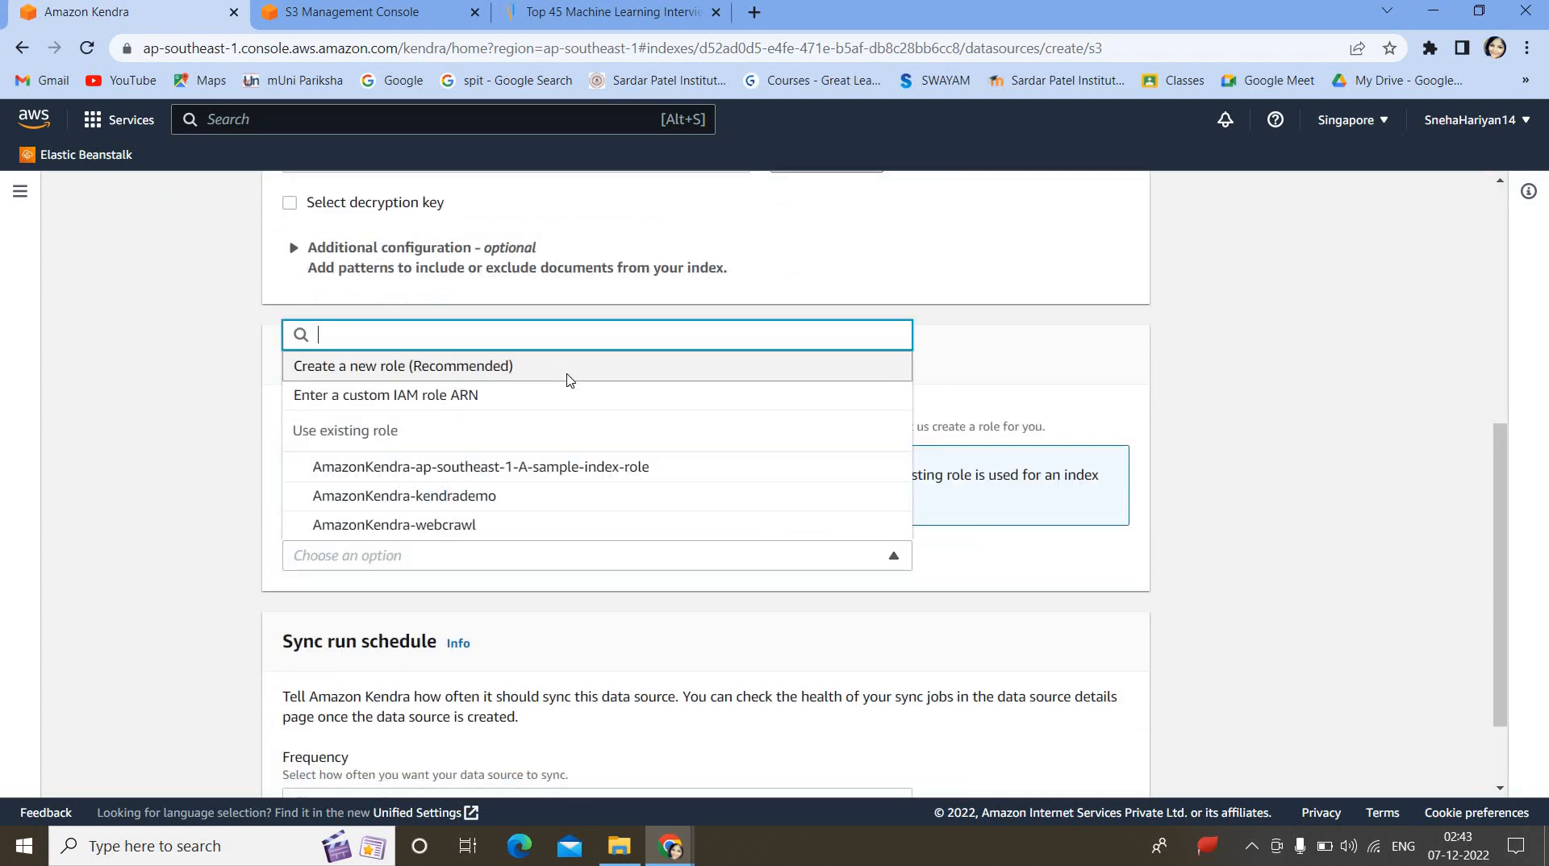
{"action": "key", "text": "Return"}
{"action": "left_click", "coordinate": [570, 645]}
{"action": "type", "text": "AmazonKendra-kendra2"}
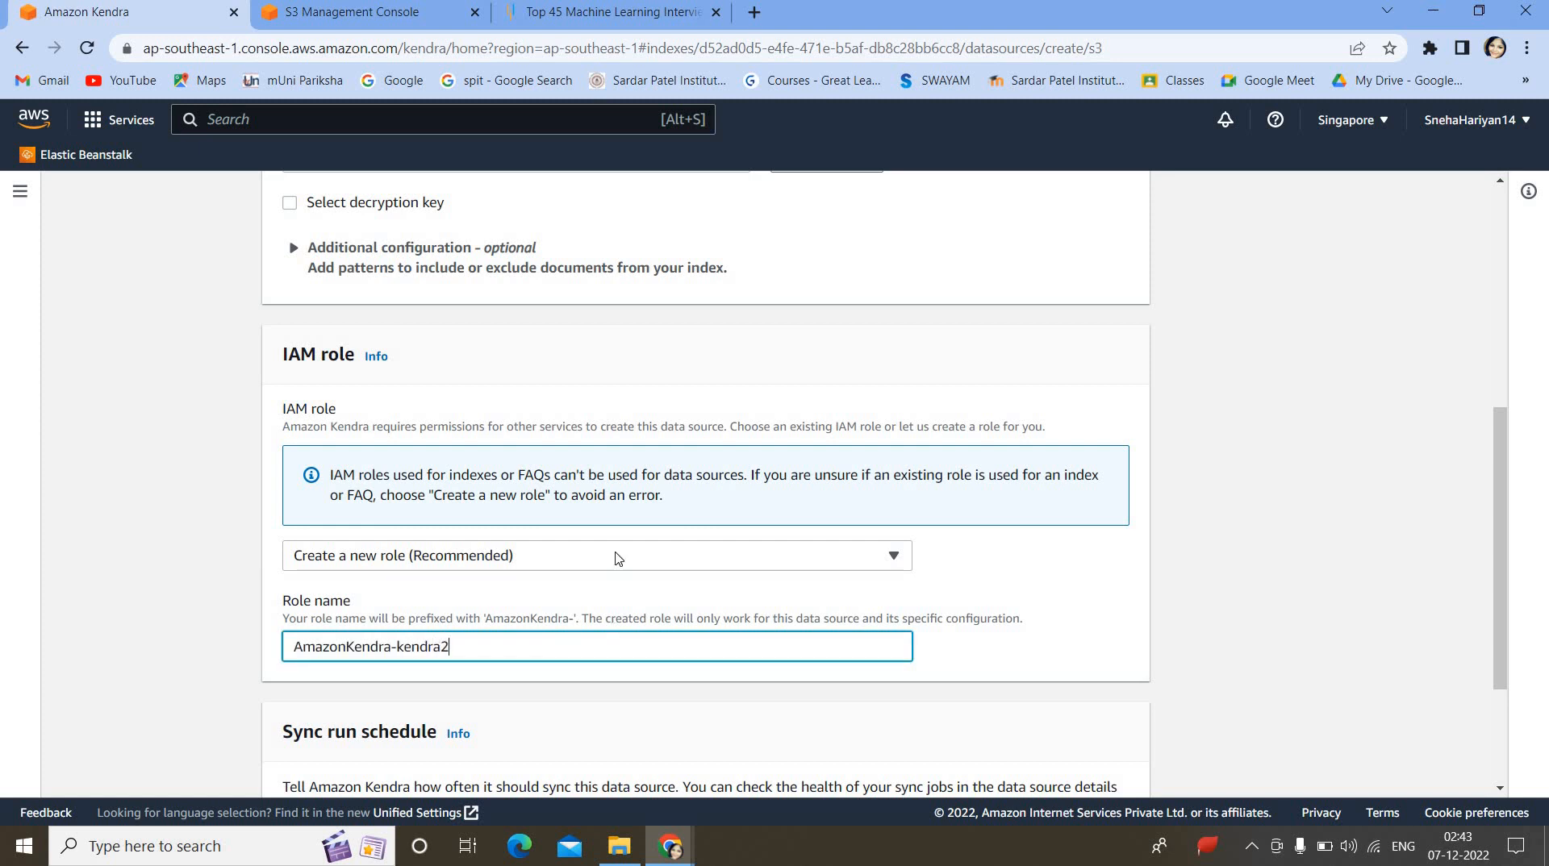
Set the sync frequency to Run on demand and proceed to the review with the default field mappings.
{"action": "scroll", "coordinate": [570, 726], "scroll_direction": "down", "scroll_amount": 3}
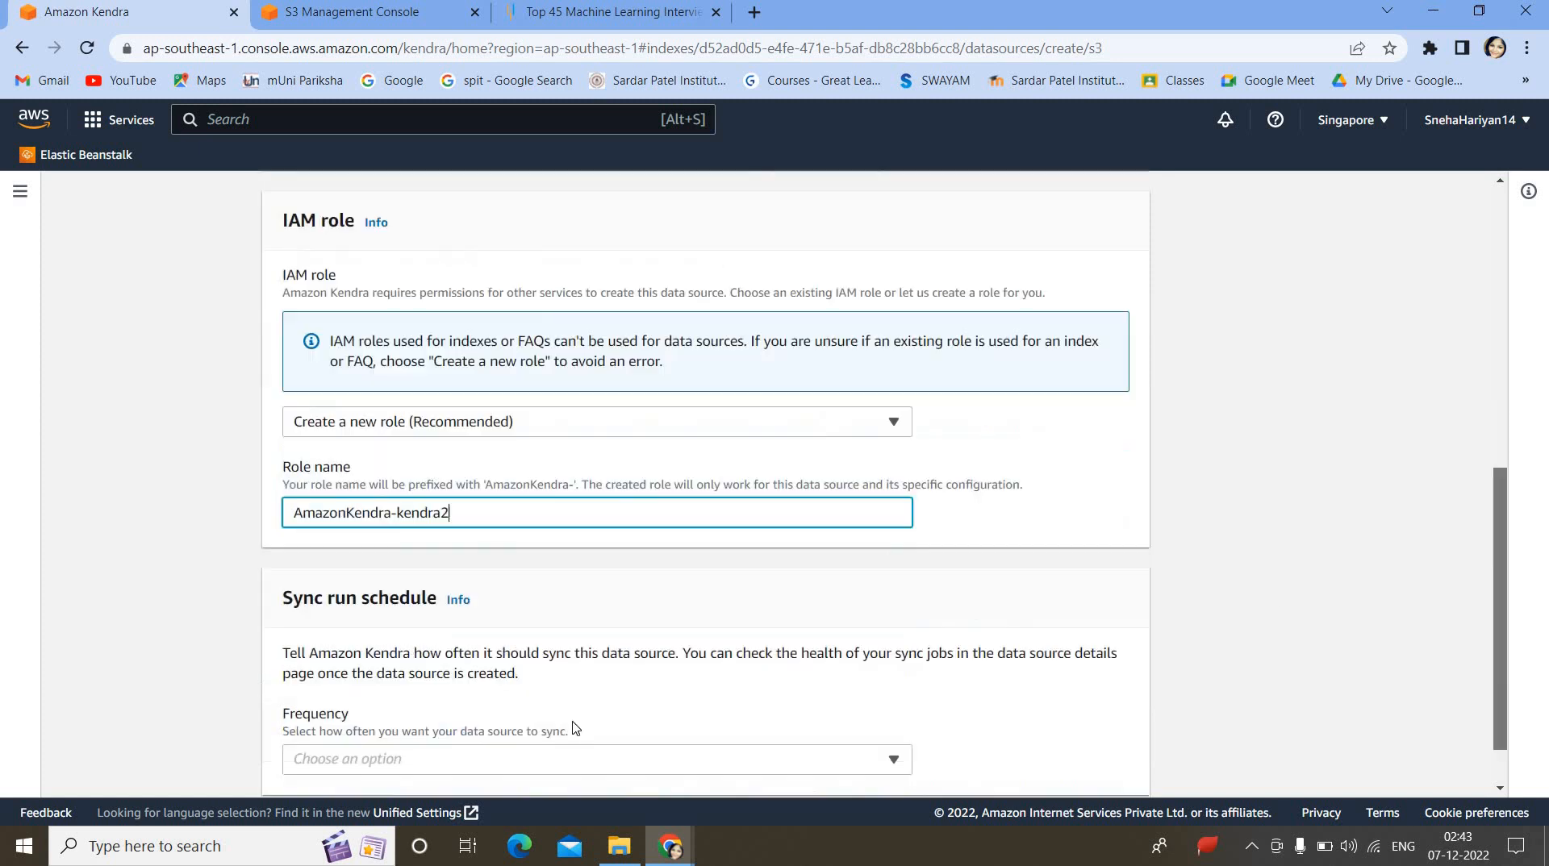
{"action": "left_click", "coordinate": [540, 696]}
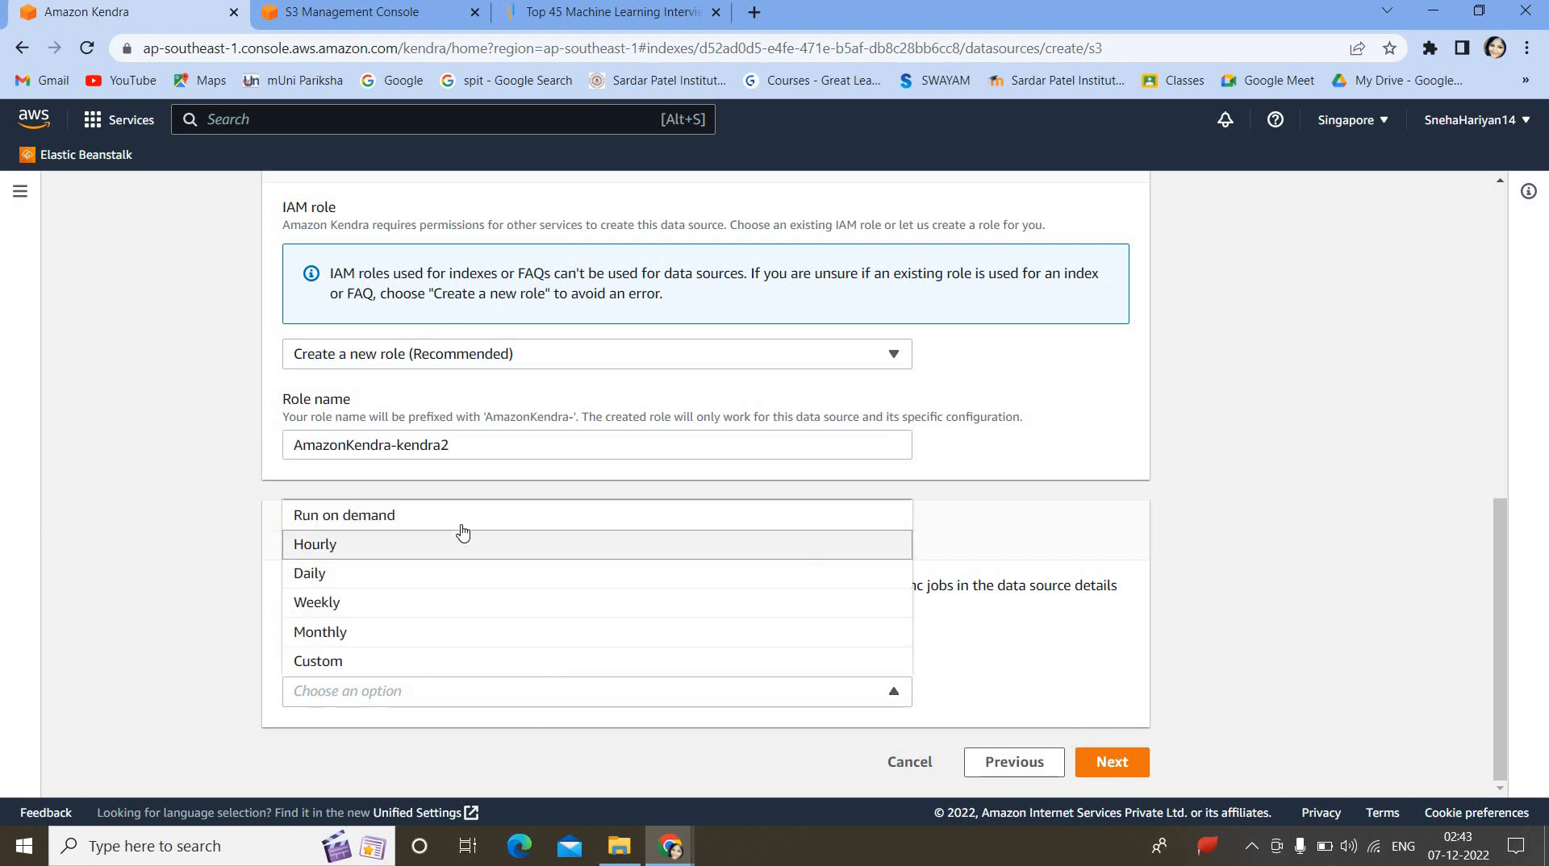
{"action": "key", "text": "Return"}
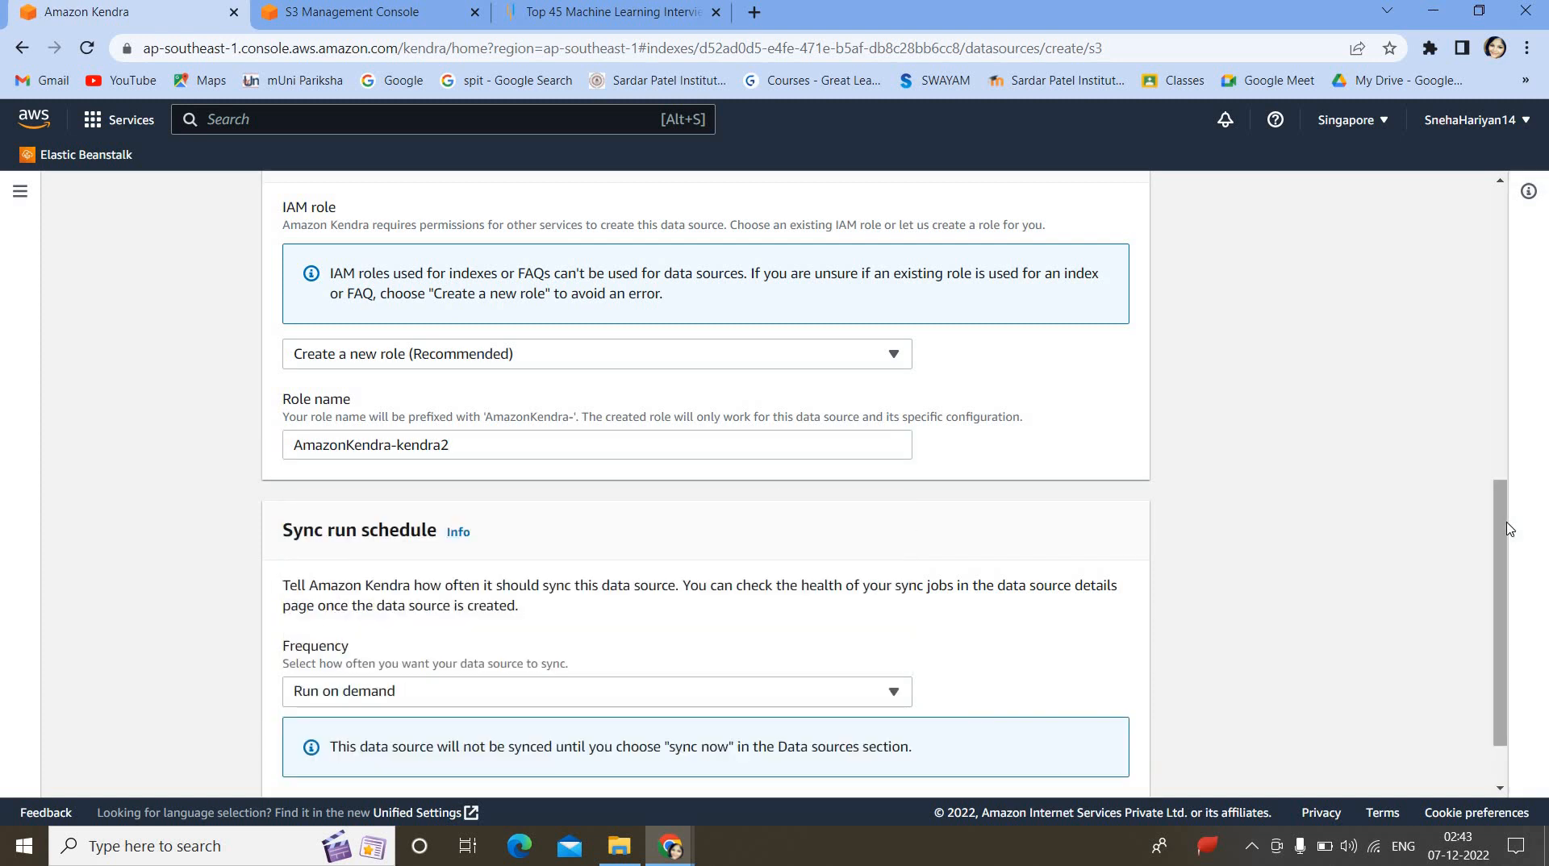
{"action": "scroll", "coordinate": [1362, 761], "scroll_direction": "up", "scroll_amount": 1}
{"action": "scroll", "coordinate": [1362, 761], "scroll_direction": "down", "scroll_amount": 3}
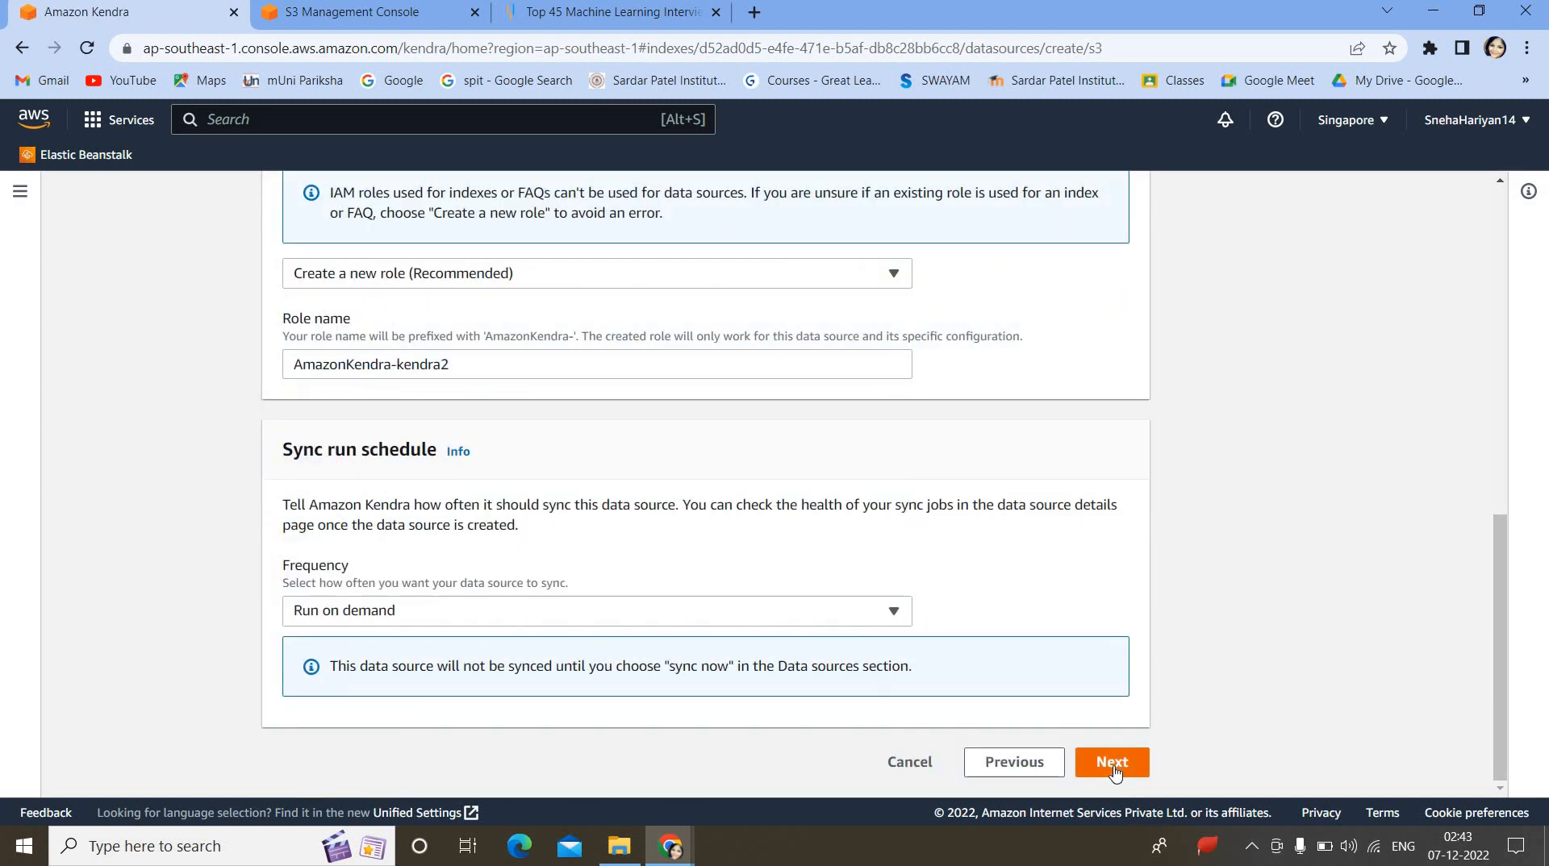
{"action": "left_click", "coordinate": [1111, 762]}
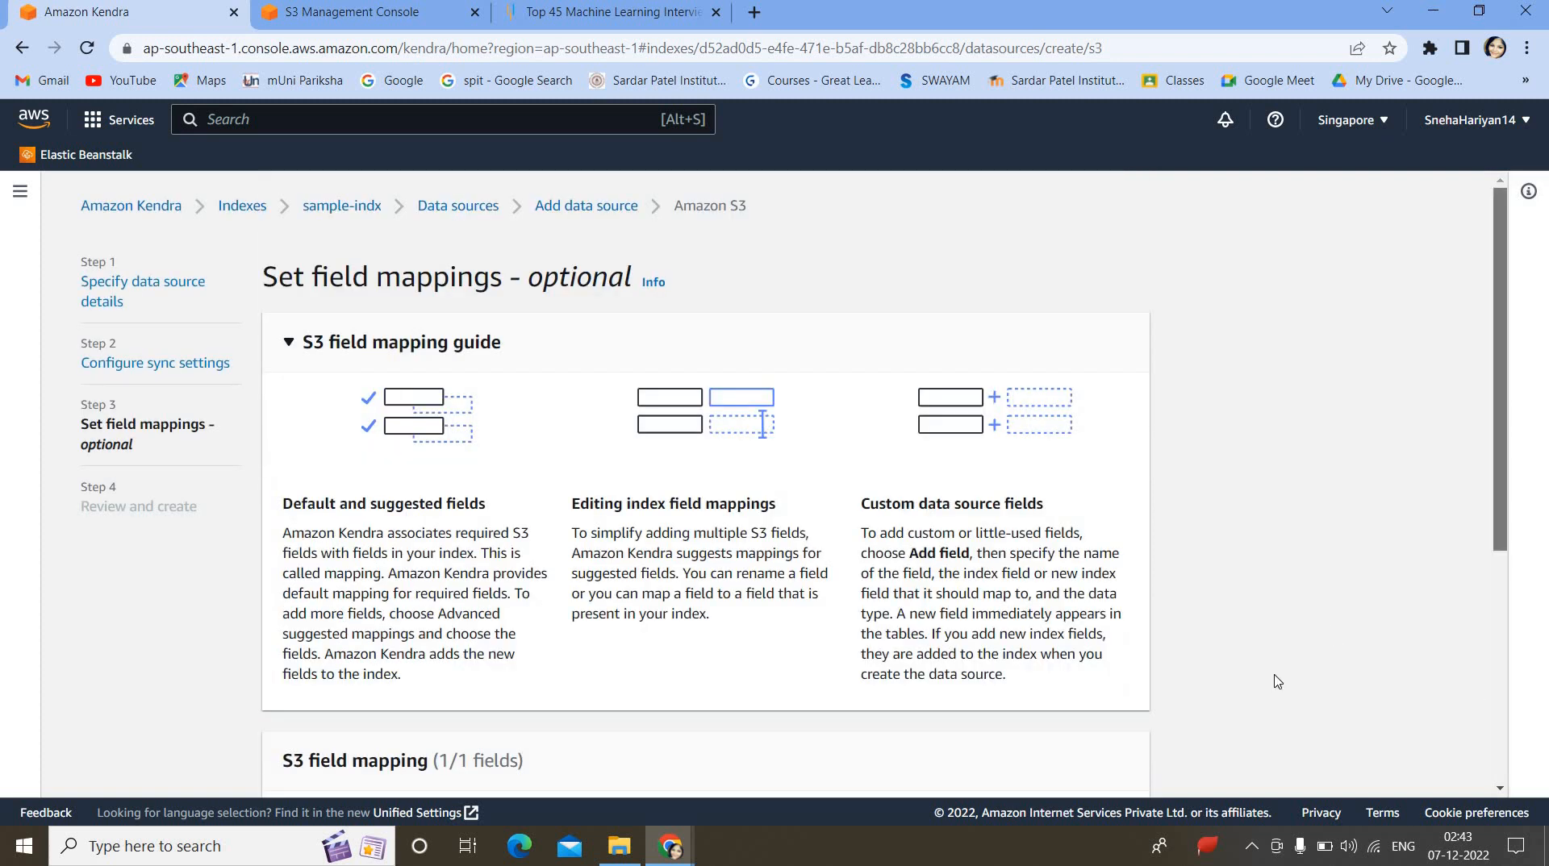
{"action": "scroll", "coordinate": [1275, 677], "scroll_direction": "down", "scroll_amount": 5}
{"action": "left_click", "coordinate": [1122, 773]}
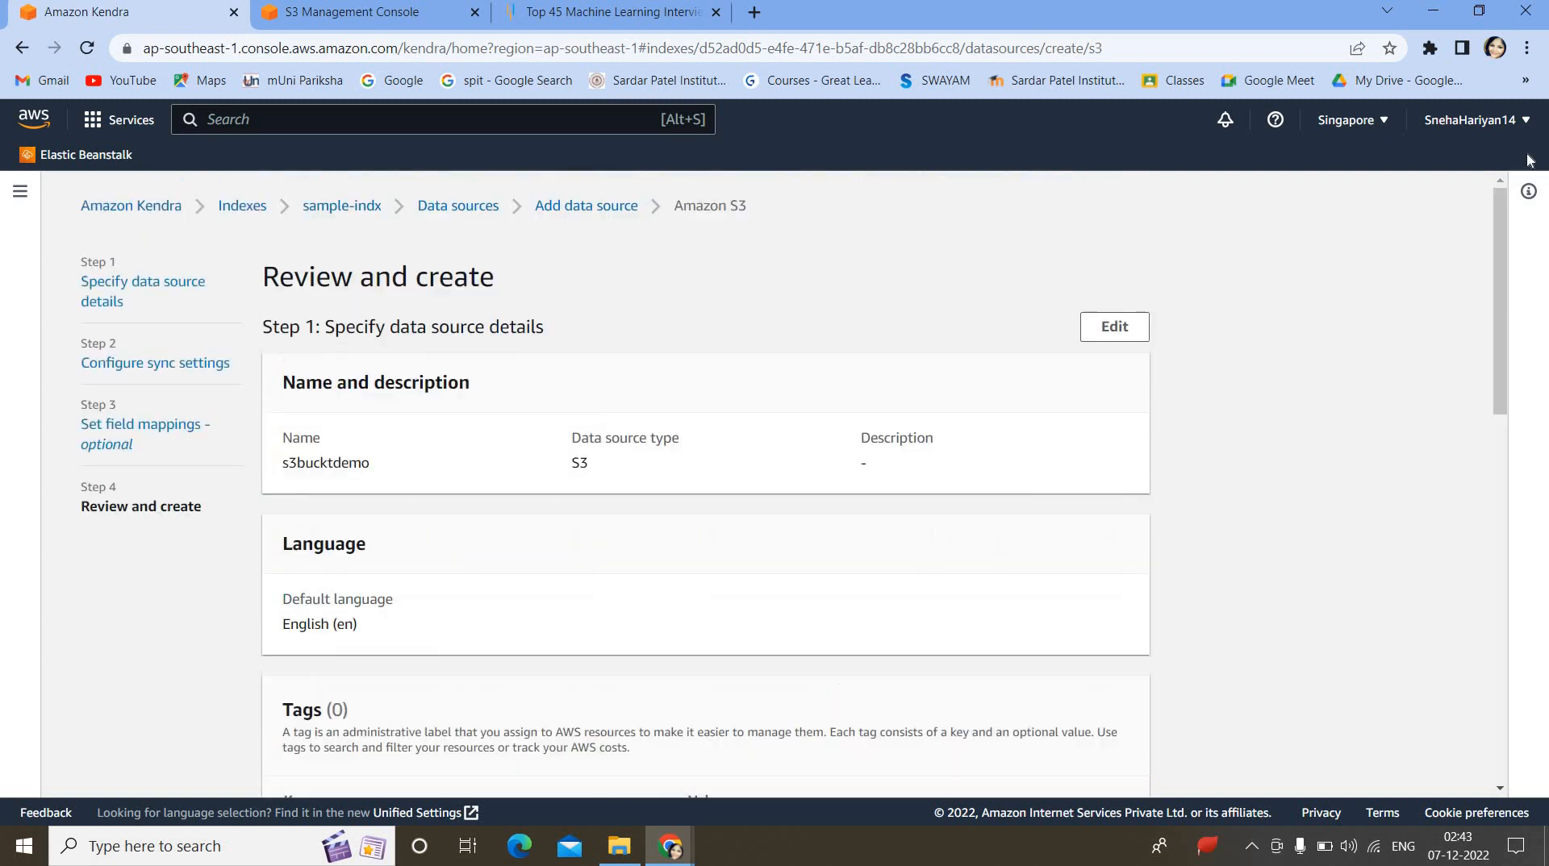
Leave the review without creating the data source and open the list of existing data sources for sample-indx.
{"action": "left_click_drag", "start_coordinate": [1499, 228], "coordinate": [1484, 194]}
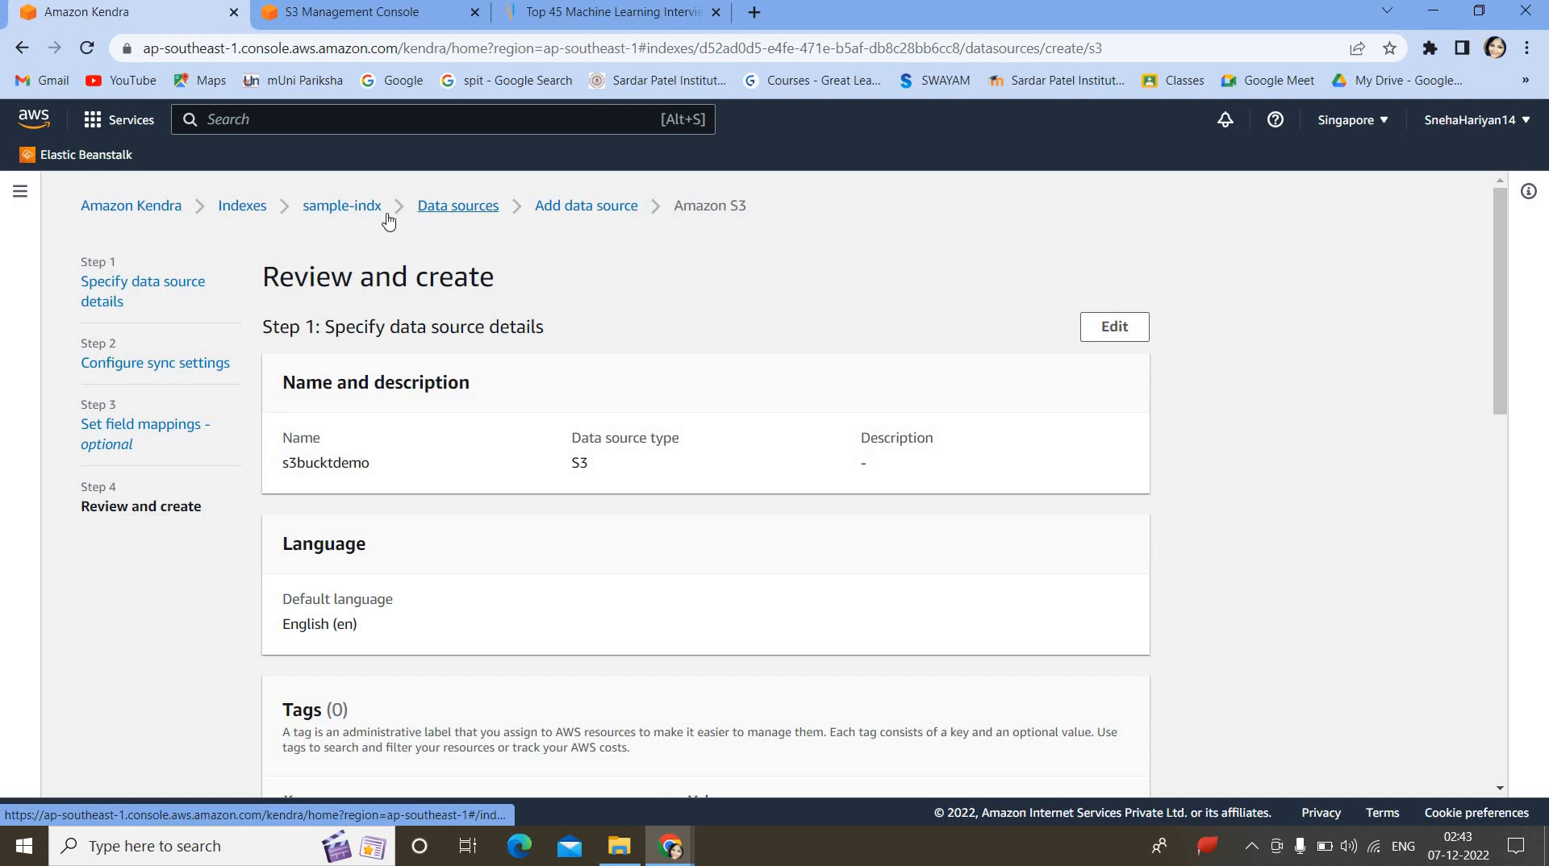
{"action": "left_click", "coordinate": [442, 216]}
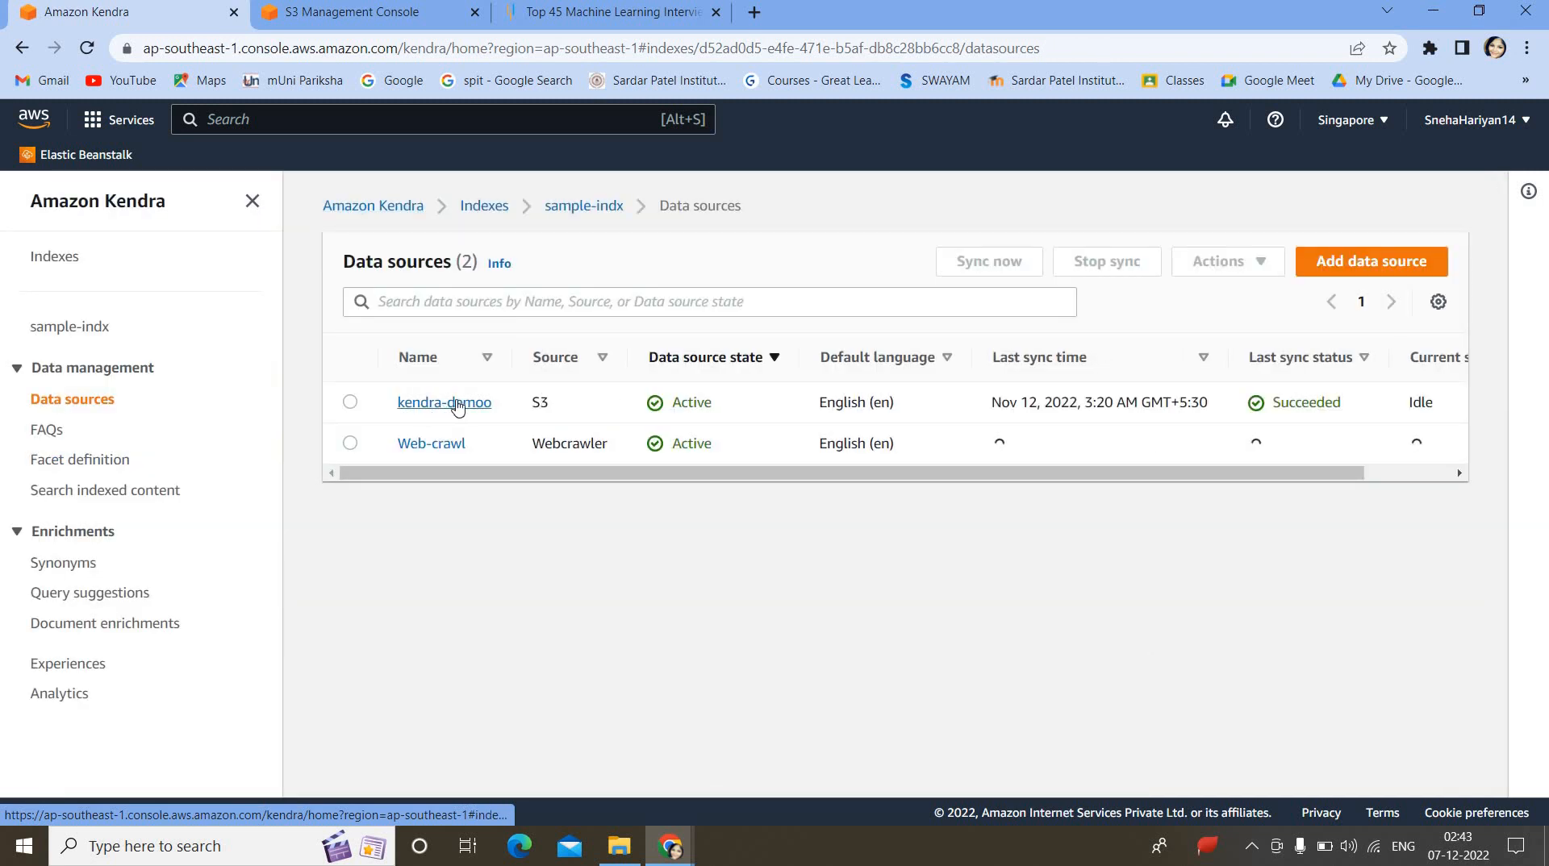